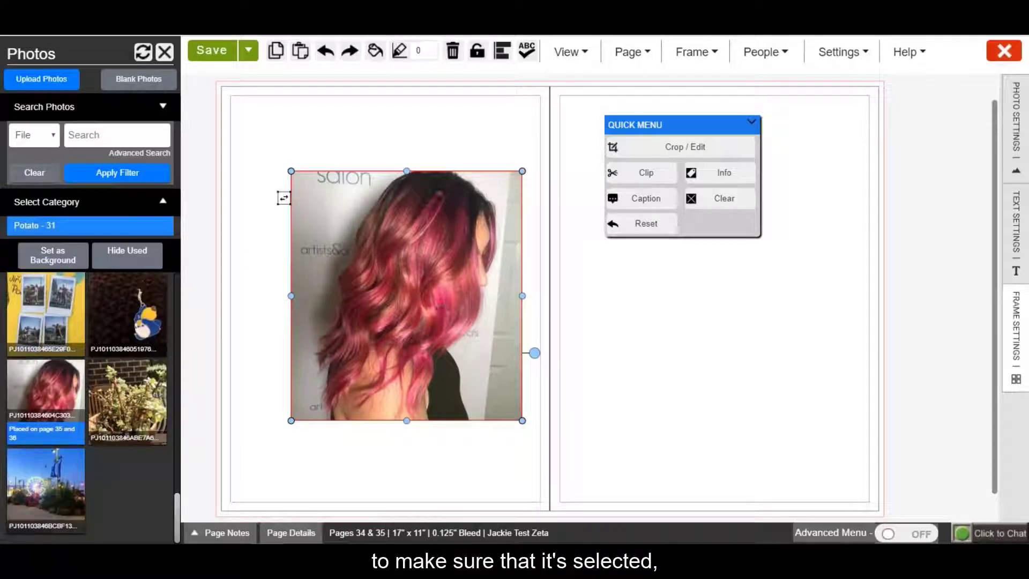
Nudge the pink-haired woman's photo slightly lower on the left page and select it to show its Quick Menu.
{"action": "left_click_drag", "start_coordinate": [366, 208], "coordinate": [366, 210]}
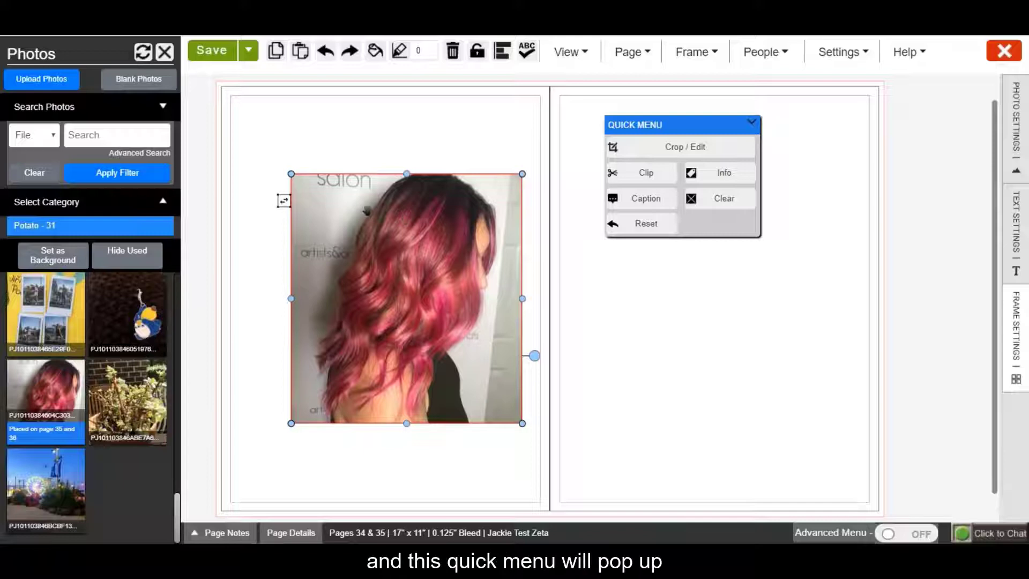
{"action": "left_click", "coordinate": [377, 114]}
{"action": "left_click", "coordinate": [404, 202]}
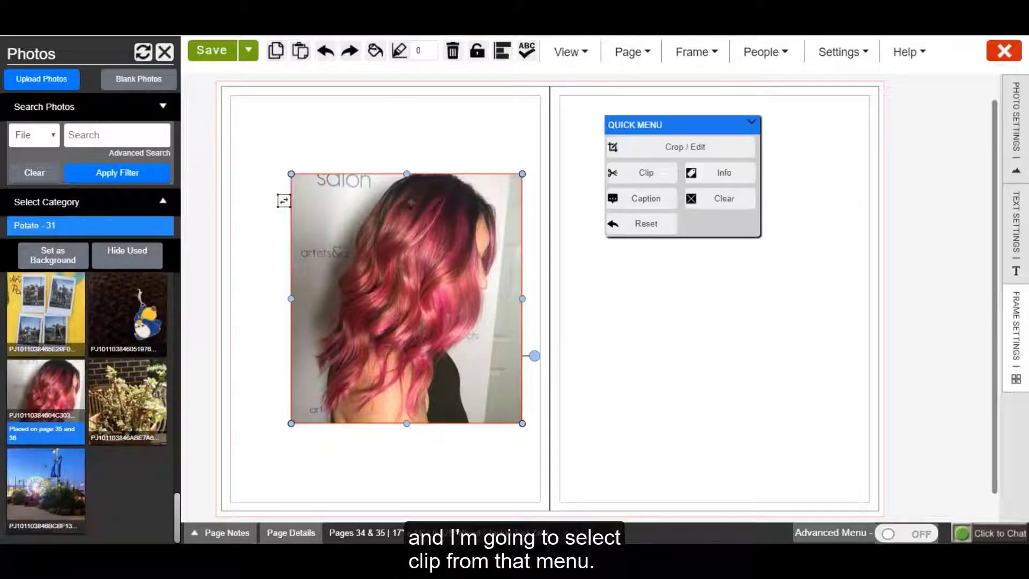
Open the photo for clipping and trace green keep marks over the woman's hair and shoulder.
{"action": "left_click", "coordinate": [623, 184]}
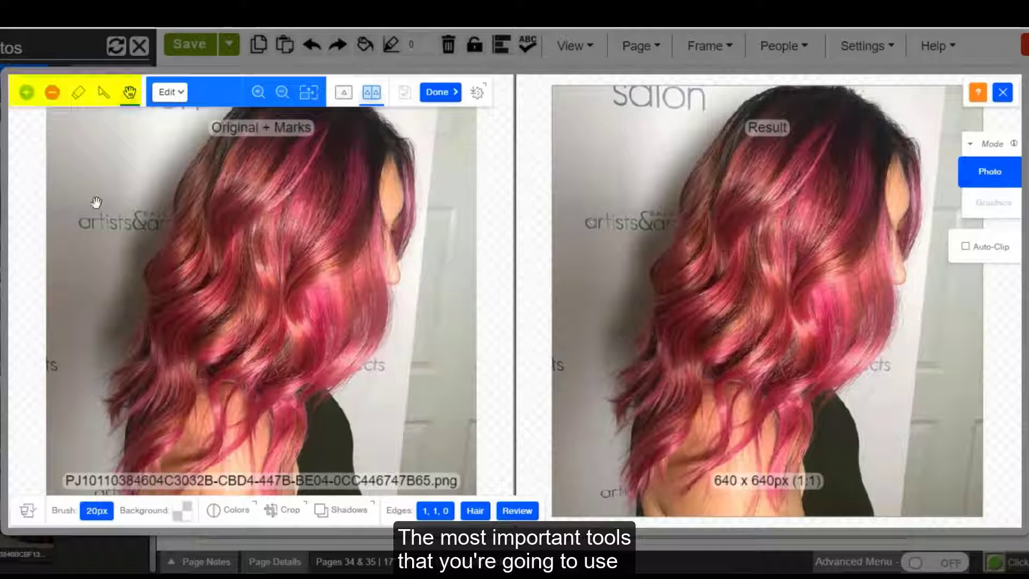
{"action": "left_click", "coordinate": [27, 92]}
{"action": "left_click_drag", "start_coordinate": [381, 165], "coordinate": [380, 259]}
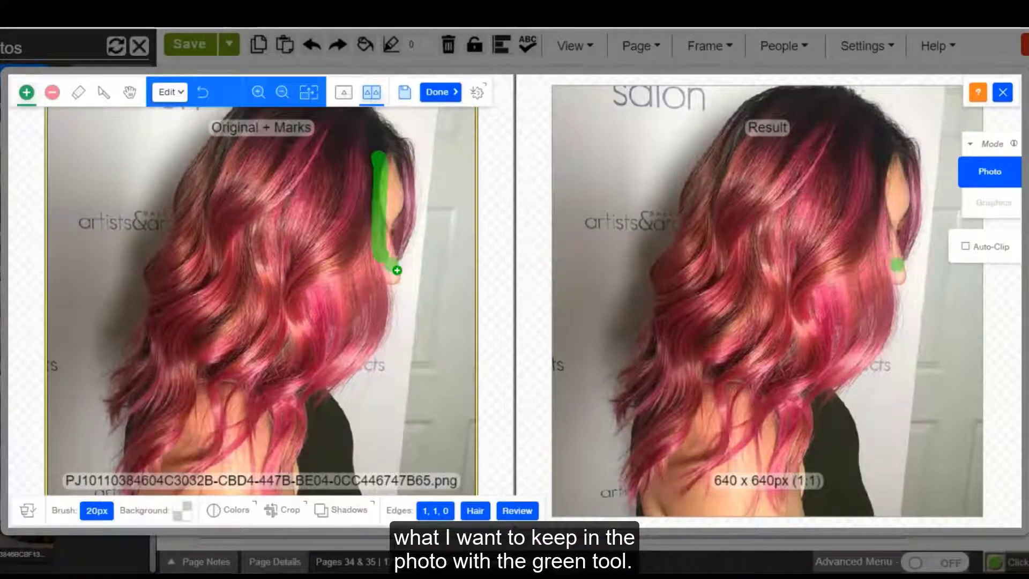
{"action": "mouse_move", "coordinate": [381, 166]}
{"action": "left_mouse_down"}
{"action": "mouse_move", "coordinate": [324, 134]}
{"action": "mouse_move", "coordinate": [228, 168]}
{"action": "mouse_move", "coordinate": [177, 236]}
{"action": "mouse_move", "coordinate": [166, 358]}
{"action": "mouse_move", "coordinate": [145, 408]}
{"action": "mouse_move", "coordinate": [263, 462]}
{"action": "mouse_move", "coordinate": [335, 460]}
{"action": "mouse_move", "coordinate": [320, 325]}
{"action": "mouse_move", "coordinate": [367, 289]}
{"action": "mouse_move", "coordinate": [370, 359]}
{"action": "mouse_move", "coordinate": [313, 383]}
{"action": "left_mouse_up"}
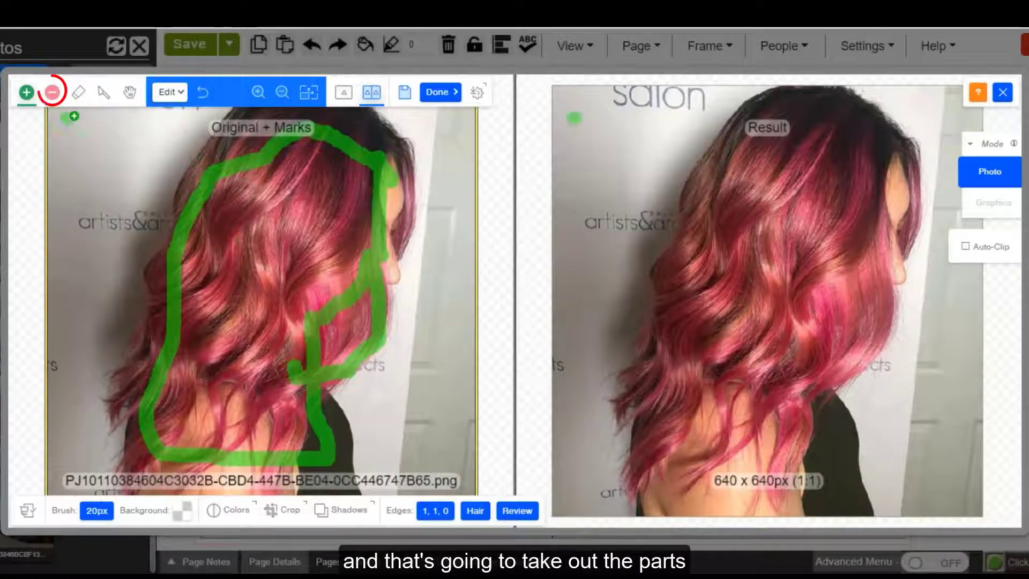
Paint red remove marks across the left background wall.
{"action": "left_click", "coordinate": [59, 103]}
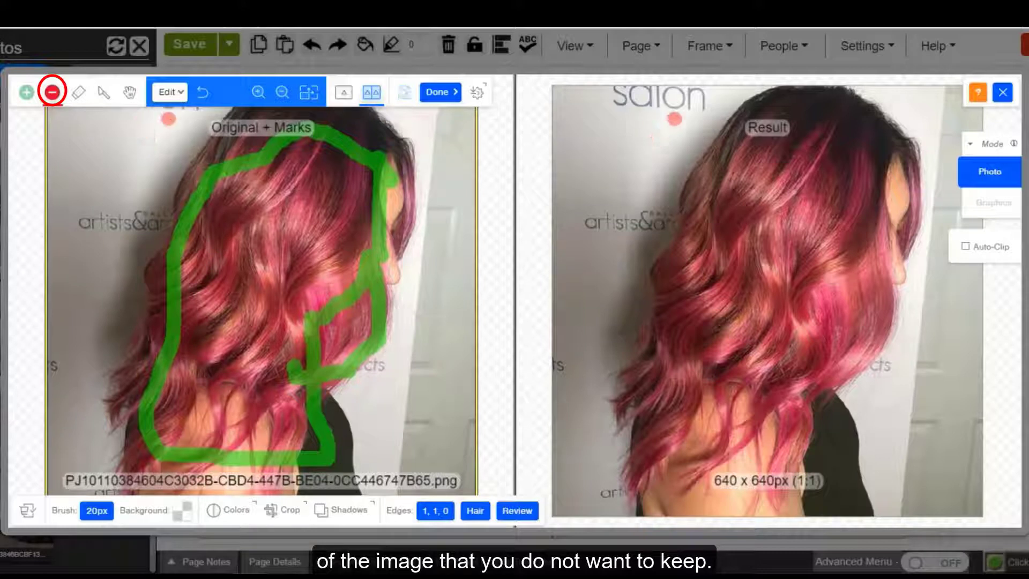
{"action": "left_click", "coordinate": [169, 127]}
{"action": "left_click_drag", "start_coordinate": [121, 167], "coordinate": [109, 212]}
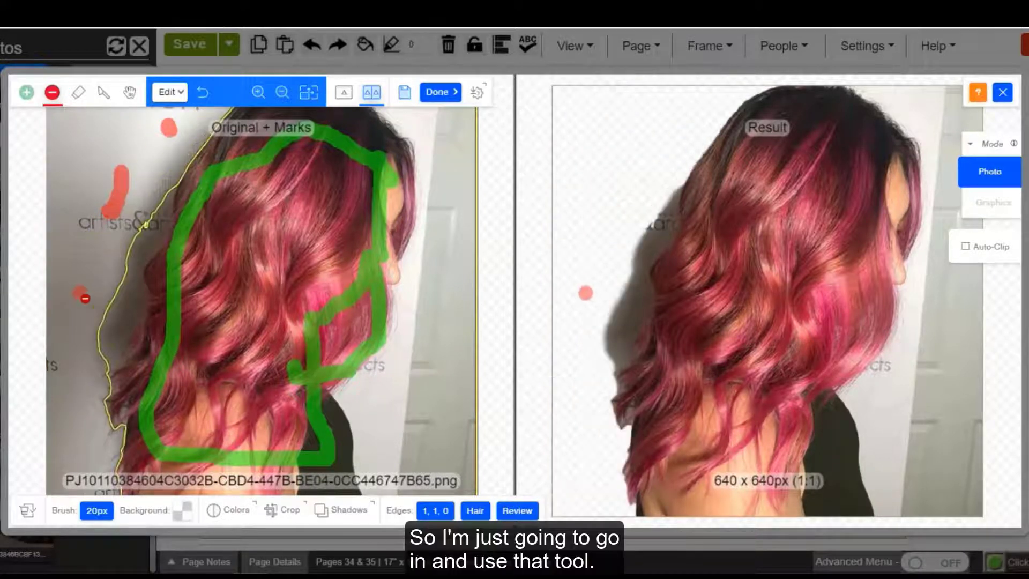
{"action": "left_click", "coordinate": [117, 295]}
{"action": "left_click", "coordinate": [156, 225]}
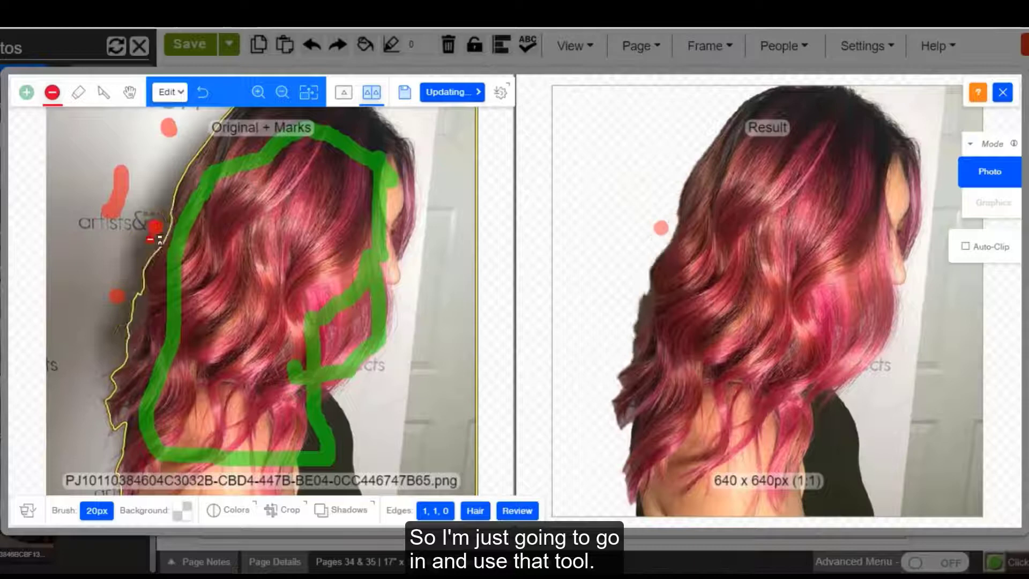
{"action": "left_click", "coordinate": [125, 313]}
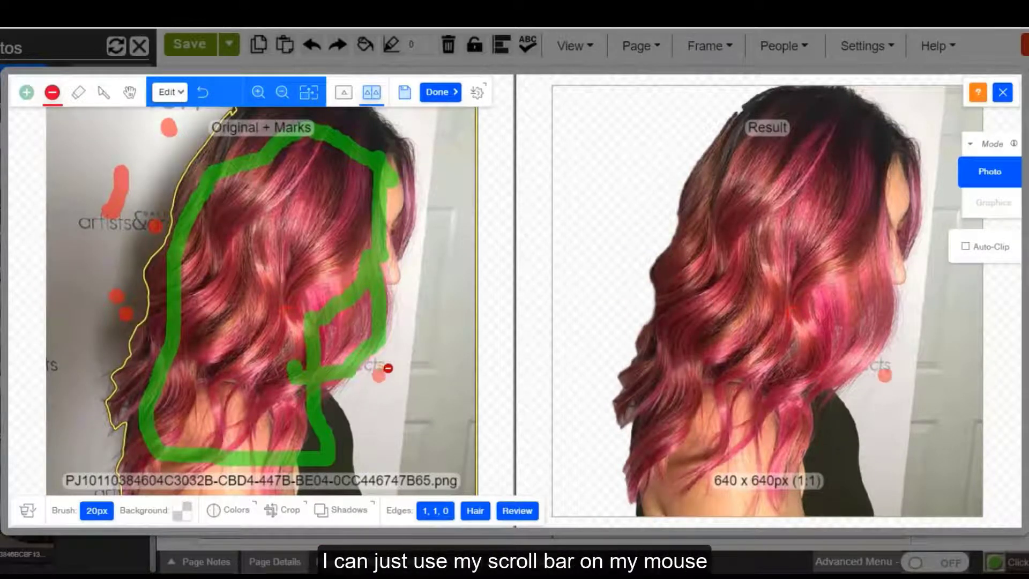
Zoom in and mark the wall beside the woman's face for removal.
{"action": "scroll", "coordinate": [461, 337], "scroll_direction": "up", "scroll_amount": 3}
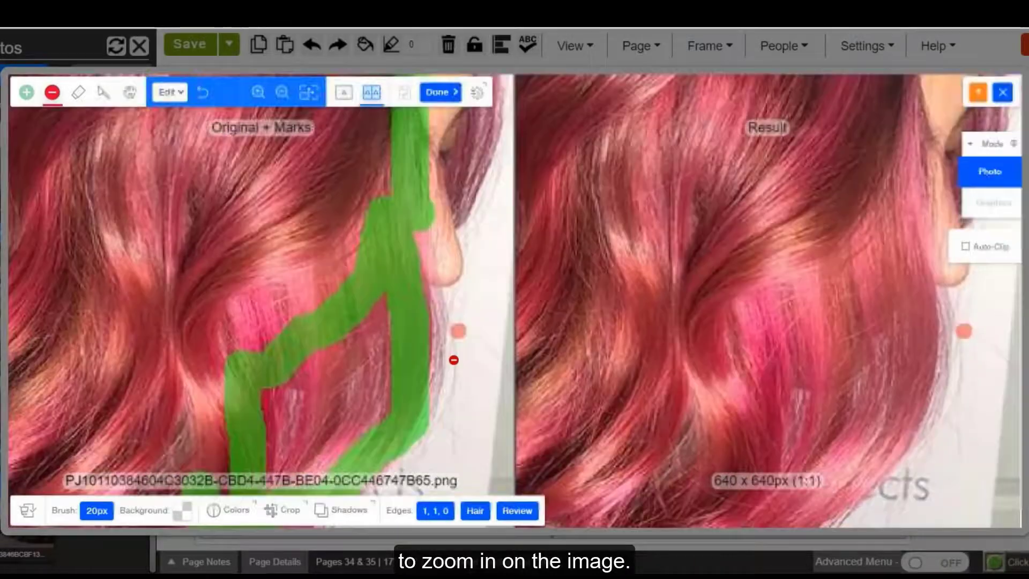
{"action": "scroll", "coordinate": [444, 384], "scroll_direction": "up", "scroll_amount": 1}
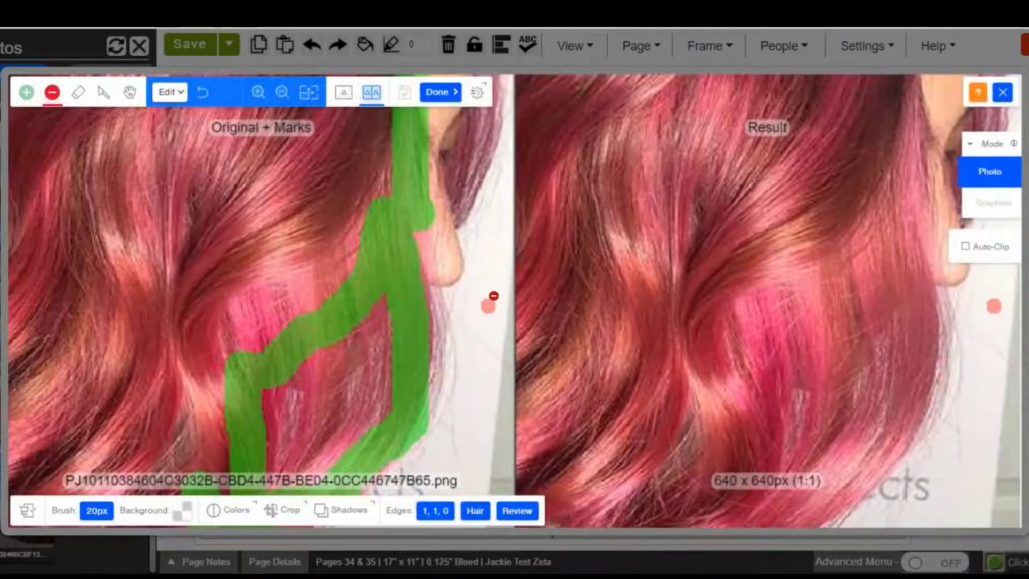
{"action": "left_click", "coordinate": [490, 287]}
{"action": "scroll", "coordinate": [471, 361], "scroll_direction": "down", "scroll_amount": 5}
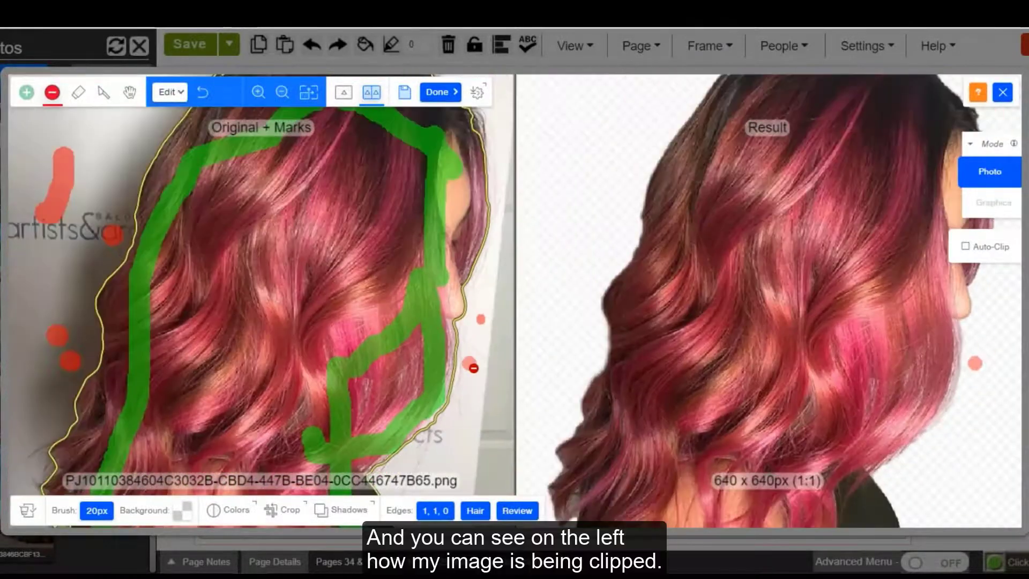
{"action": "scroll", "coordinate": [465, 368], "scroll_direction": "up", "scroll_amount": 1}
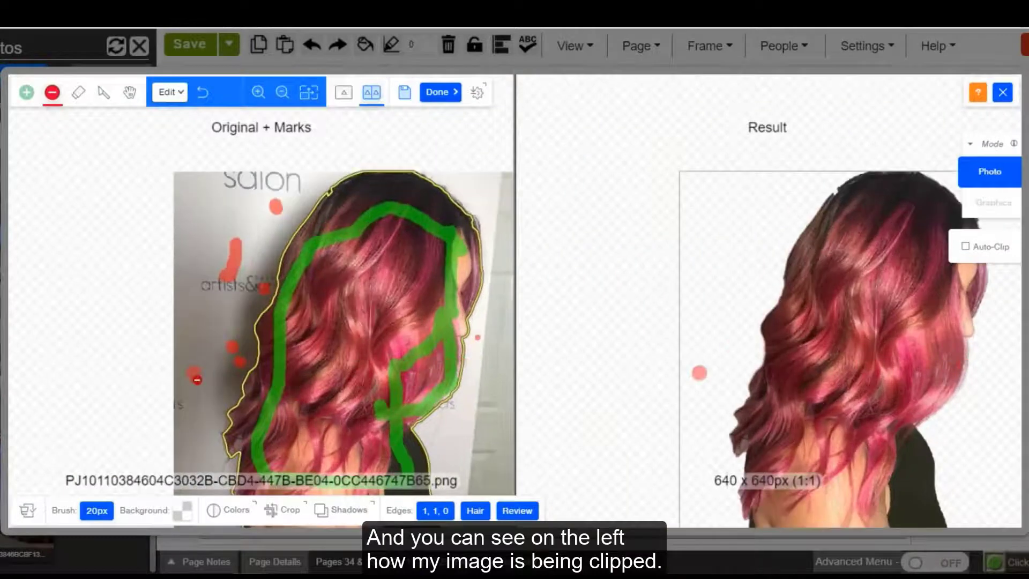
{"action": "scroll", "coordinate": [758, 281], "scroll_direction": "down", "scroll_amount": 1}
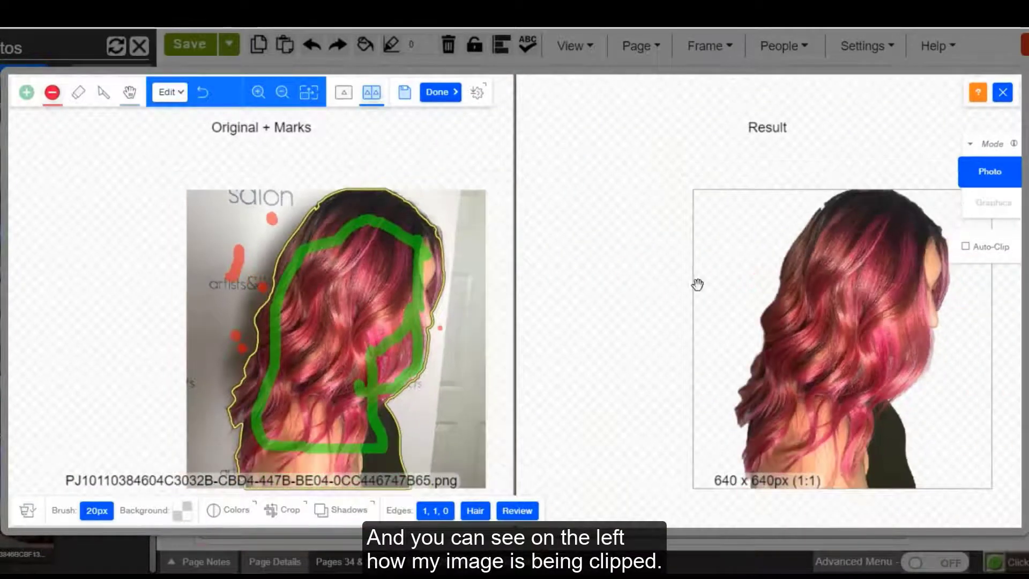
{"action": "key", "text": "r"}
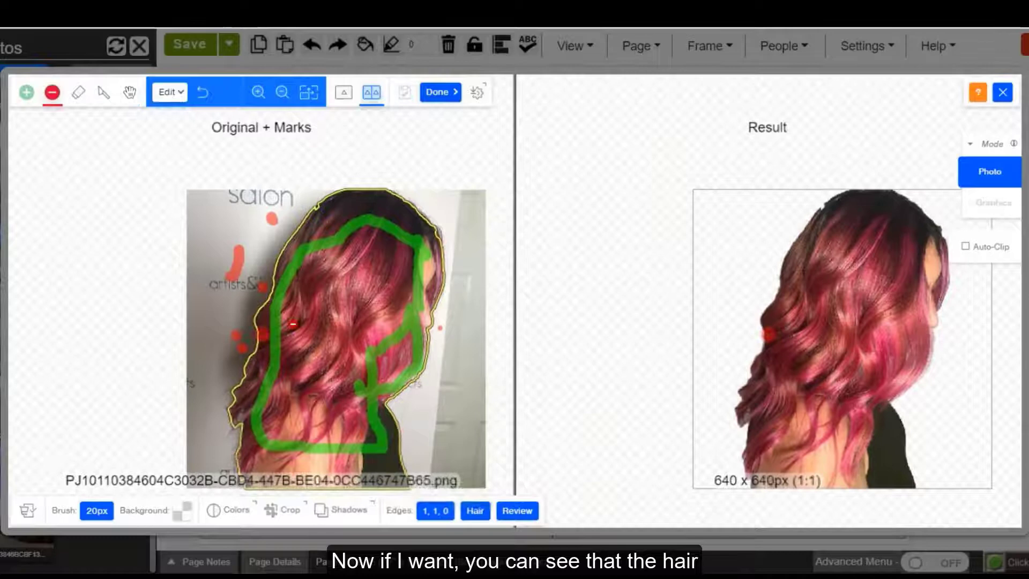
{"action": "scroll", "coordinate": [356, 310], "scroll_direction": "up", "scroll_amount": 1}
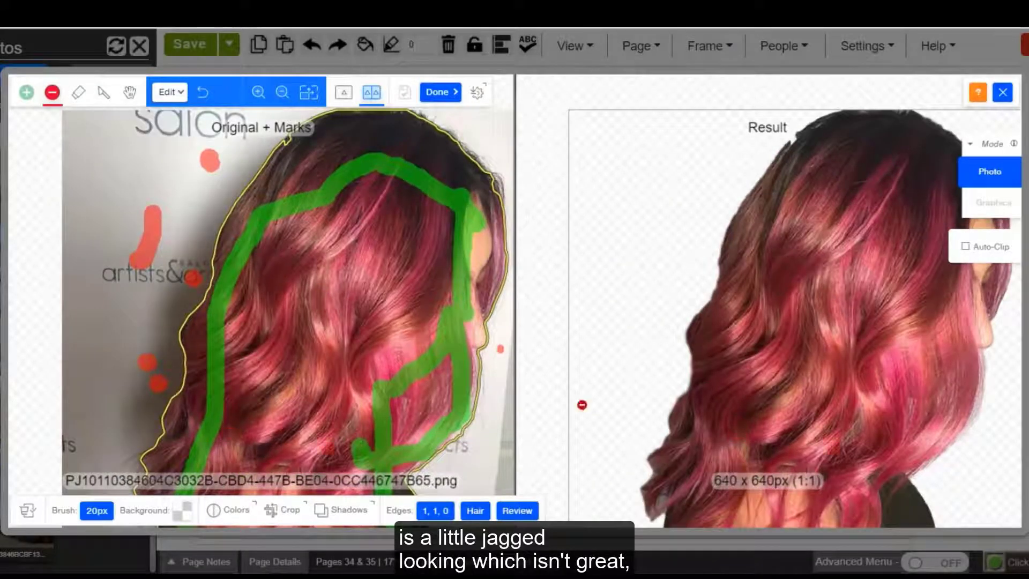
{"action": "key", "text": "h"}
{"action": "key", "text": "r"}
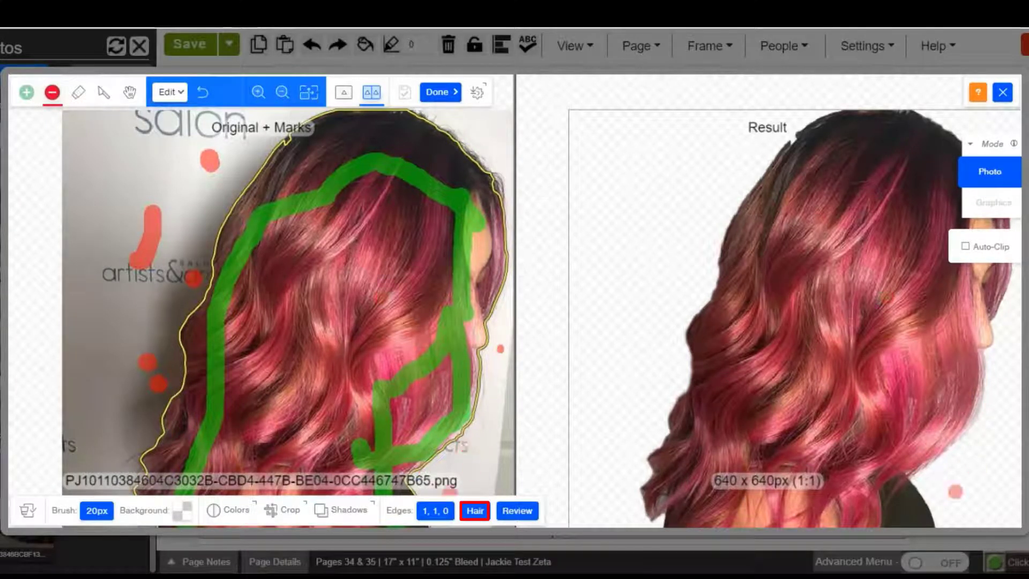
Sample the pink and dark red hair tones as hair-edge foreground colours.
{"action": "left_click", "coordinate": [482, 514]}
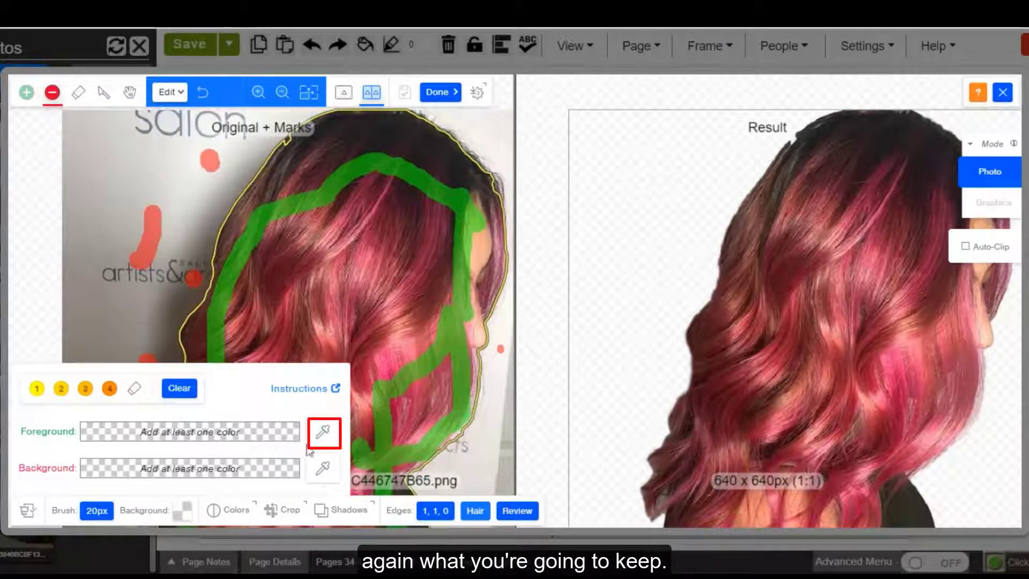
{"action": "left_click", "coordinate": [325, 434]}
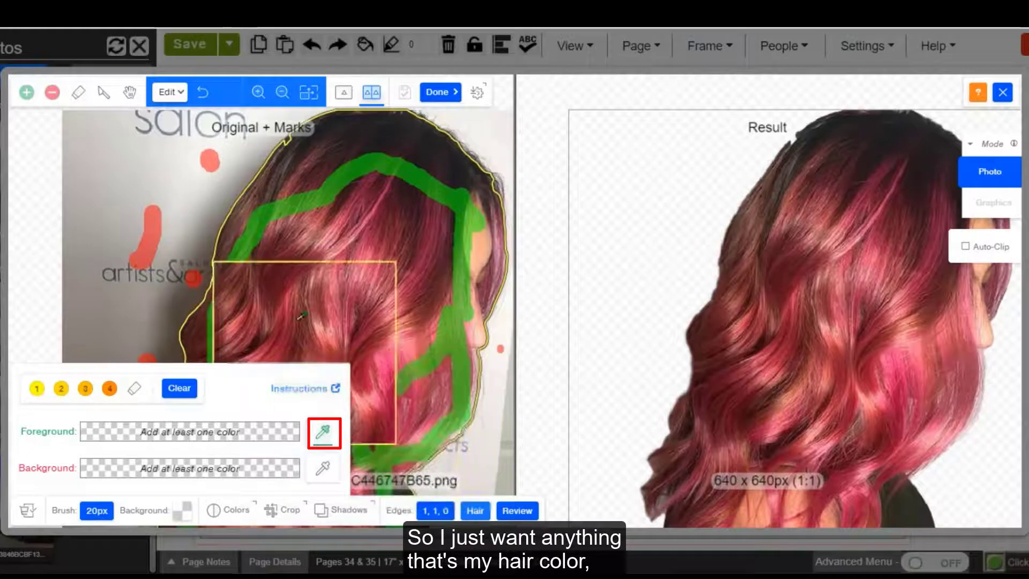
{"action": "left_click", "coordinate": [259, 205]}
{"action": "left_click", "coordinate": [275, 182]}
{"action": "left_click", "coordinate": [223, 332]}
{"action": "left_click", "coordinate": [219, 337]}
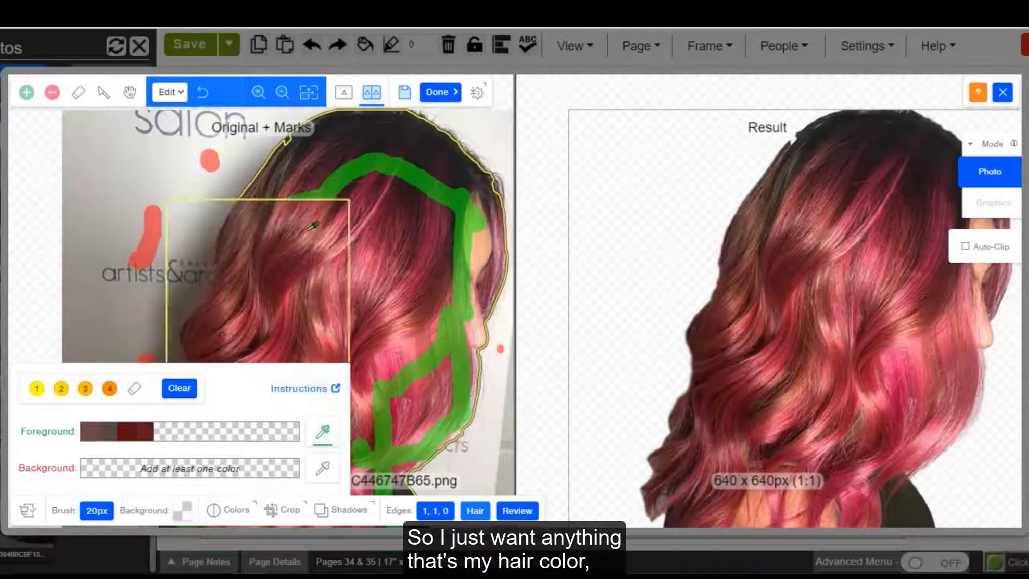
{"action": "left_click", "coordinate": [295, 282]}
{"action": "left_click", "coordinate": [276, 310]}
{"action": "left_click", "coordinate": [261, 324]}
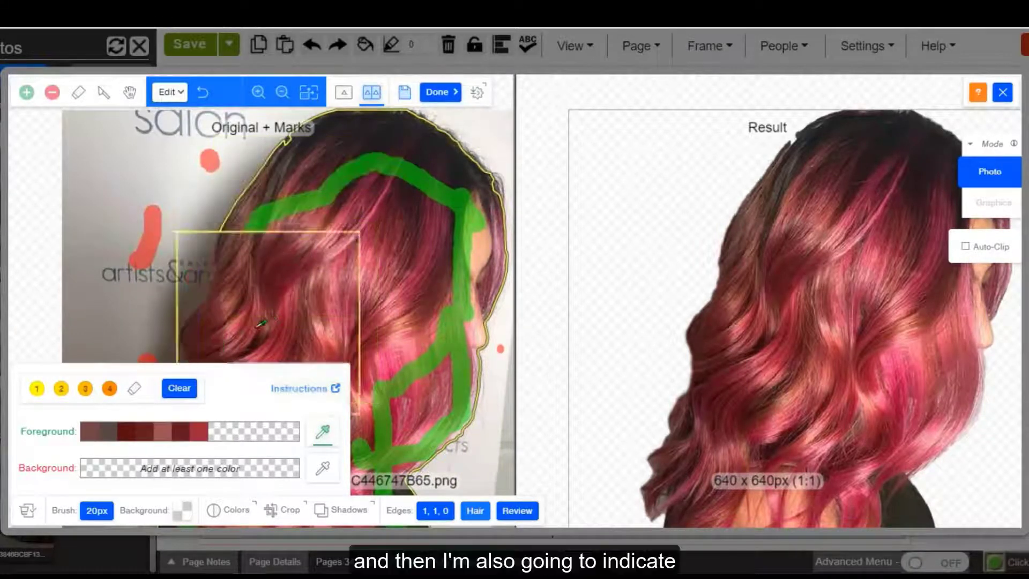
{"action": "left_click", "coordinate": [201, 341]}
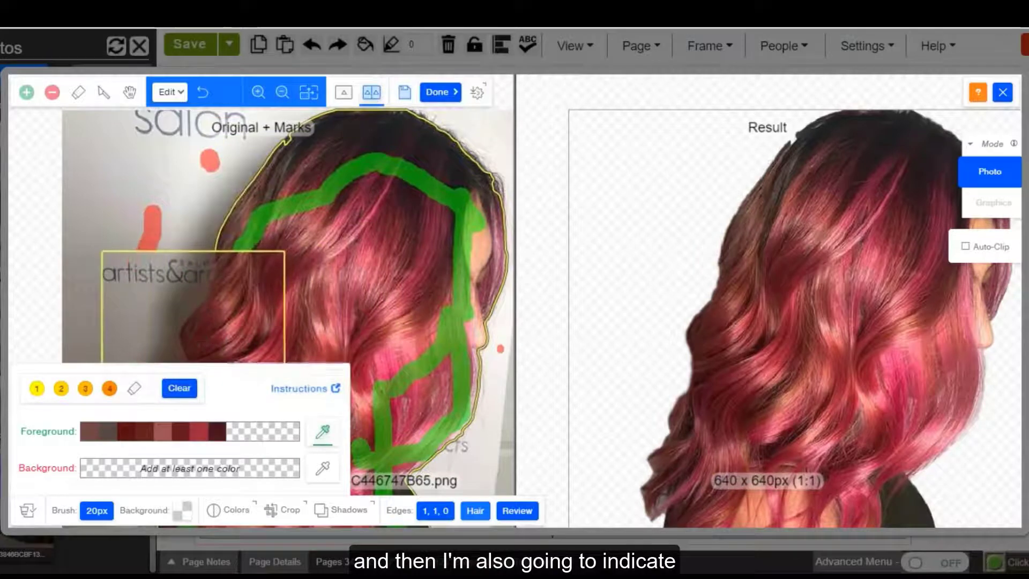
Sample the grey wall tones as hair-edge background colours.
{"action": "left_click", "coordinate": [323, 470]}
{"action": "left_click", "coordinate": [216, 209]}
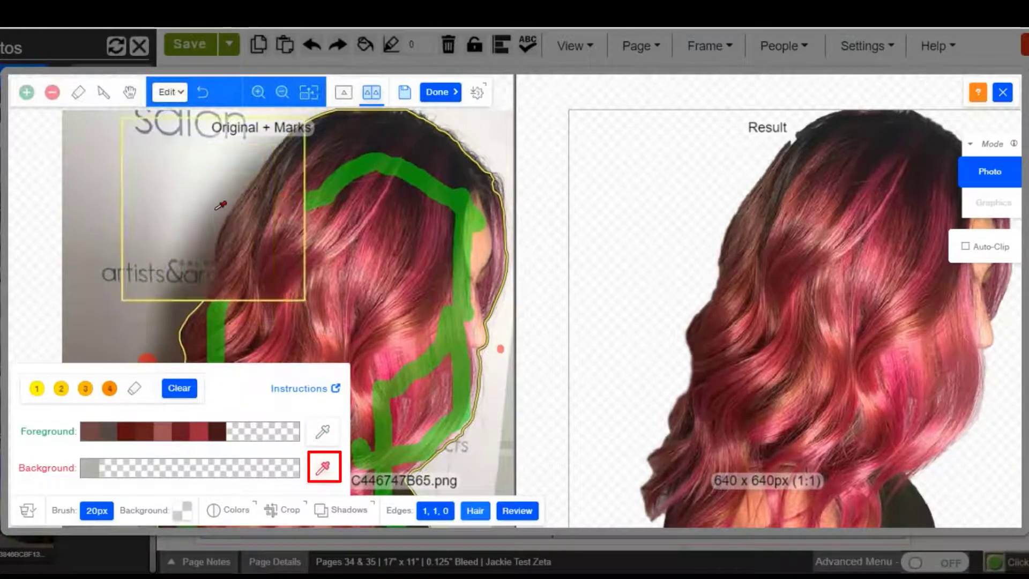
{"action": "left_click", "coordinate": [215, 209]}
{"action": "left_click", "coordinate": [157, 301]}
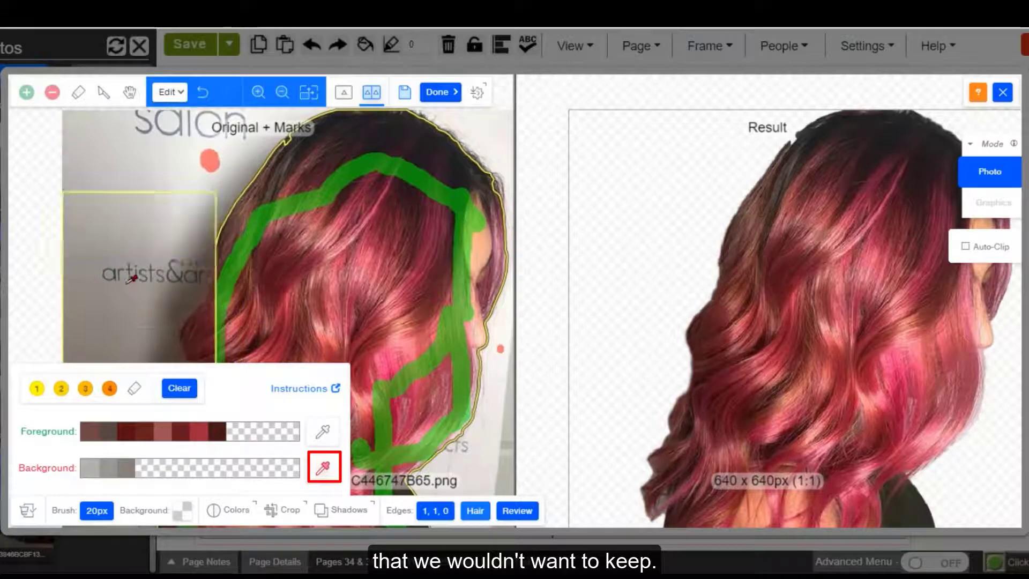
{"action": "left_click", "coordinate": [164, 188]}
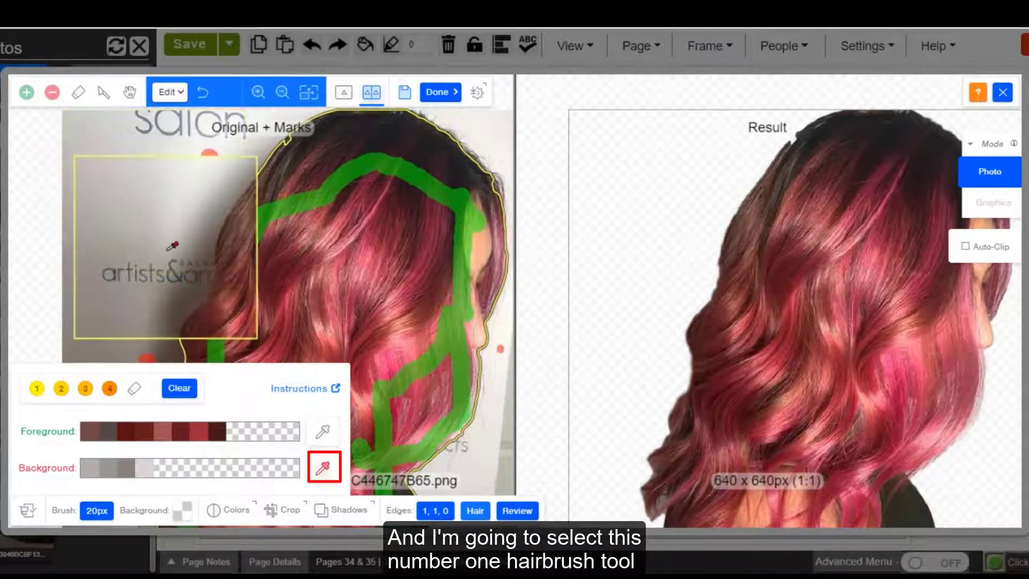
{"action": "left_click", "coordinate": [244, 178]}
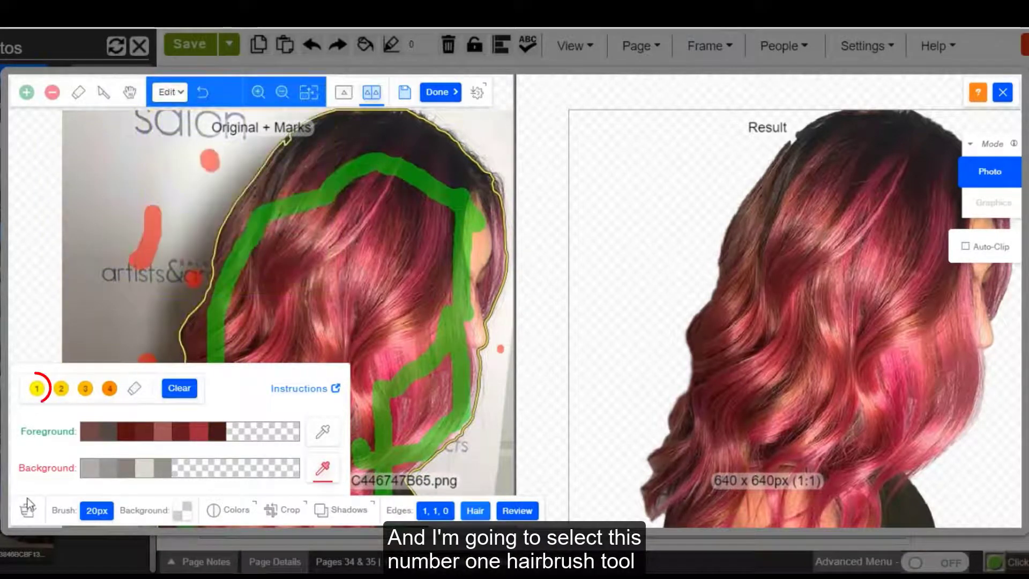
Paint yellow hair-edge marks down the hair's outer left contour with the first hair brush.
{"action": "left_click", "coordinate": [37, 395]}
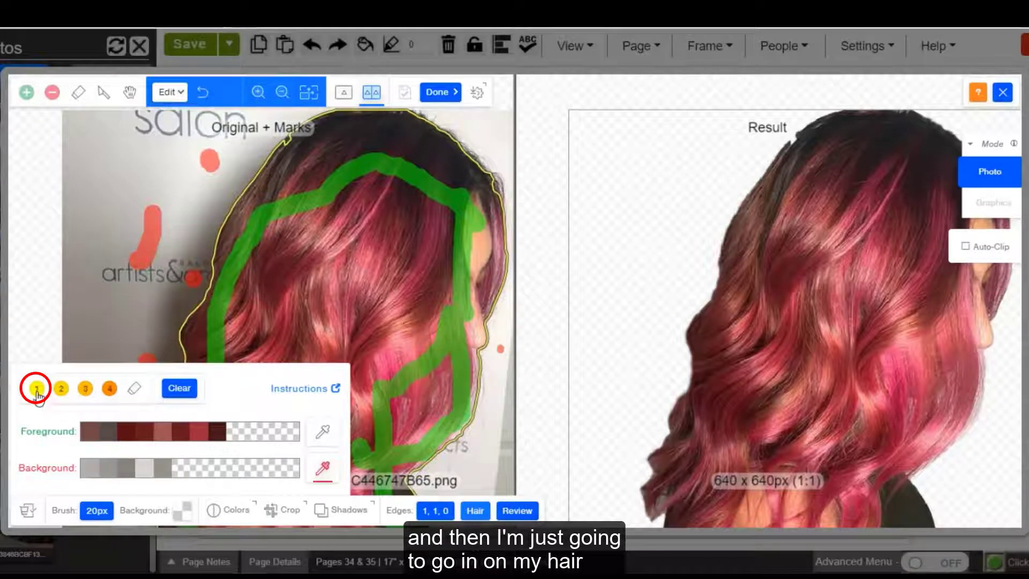
{"action": "left_click", "coordinate": [287, 144]}
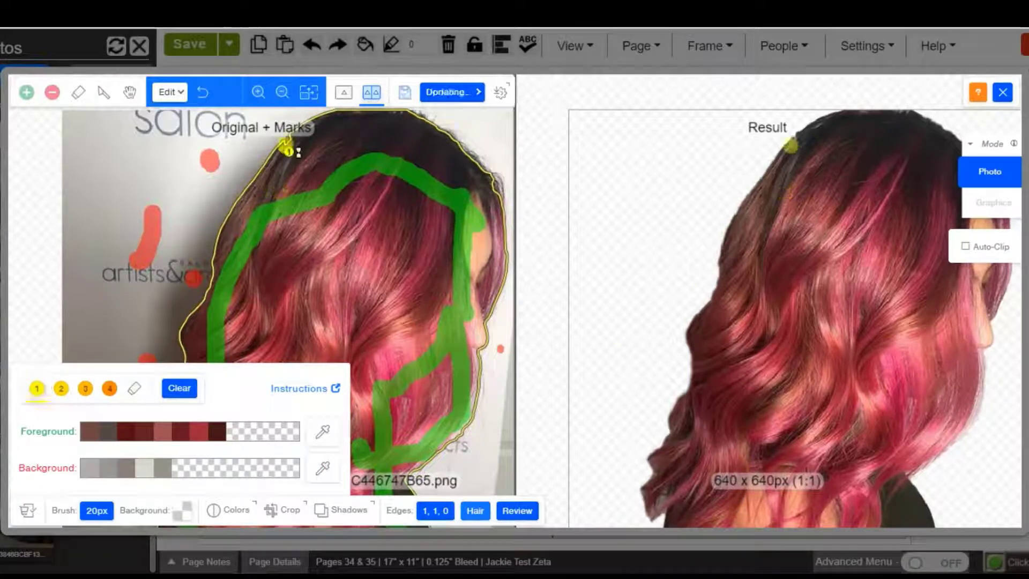
{"action": "left_click_drag", "start_coordinate": [287, 145], "coordinate": [252, 180]}
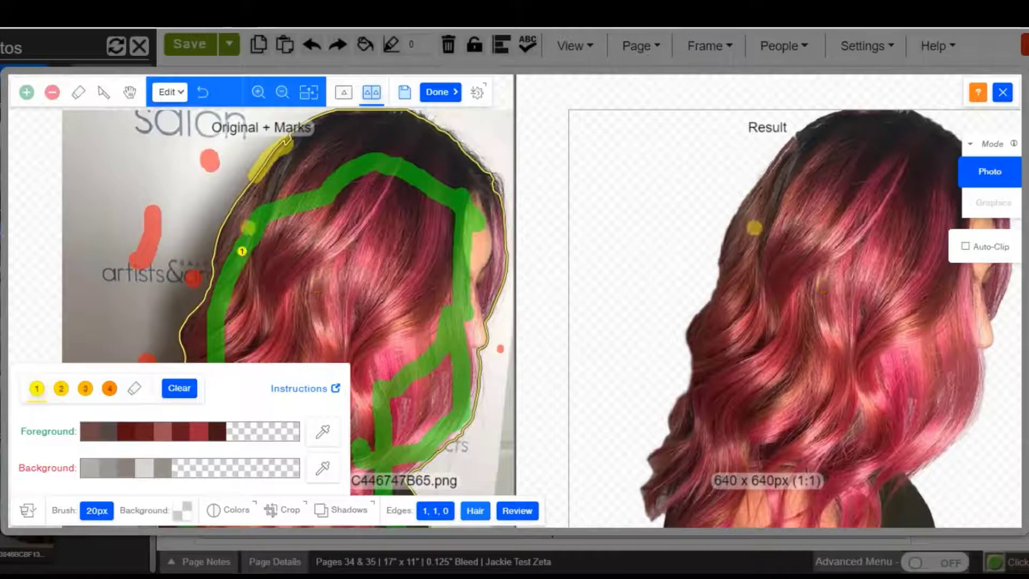
{"action": "mouse_move", "coordinate": [254, 185]}
{"action": "left_mouse_down"}
{"action": "mouse_move", "coordinate": [225, 234]}
{"action": "mouse_move", "coordinate": [194, 352]}
{"action": "left_mouse_up"}
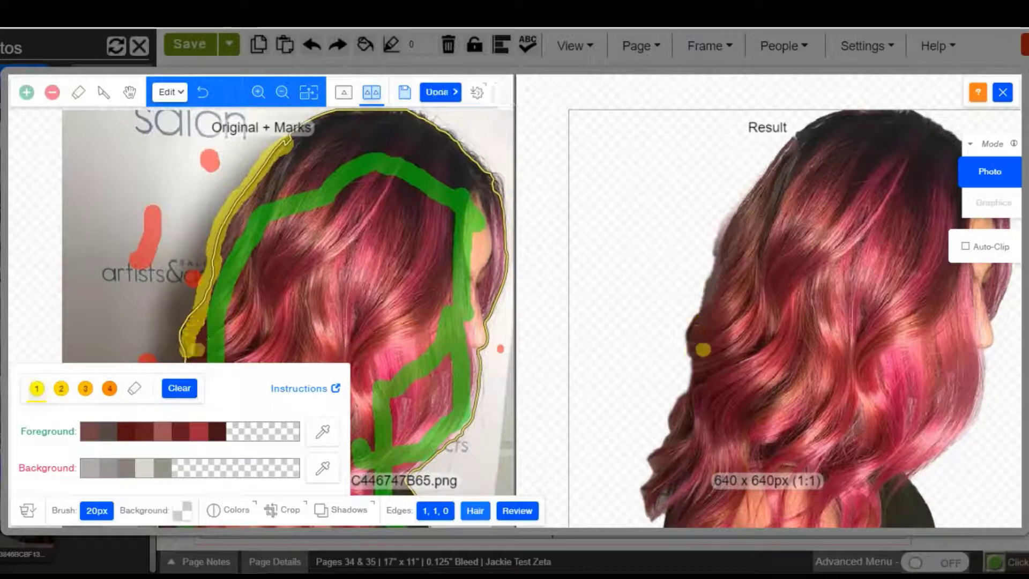
{"action": "scroll", "coordinate": [352, 273], "scroll_direction": "down", "scroll_amount": 1}
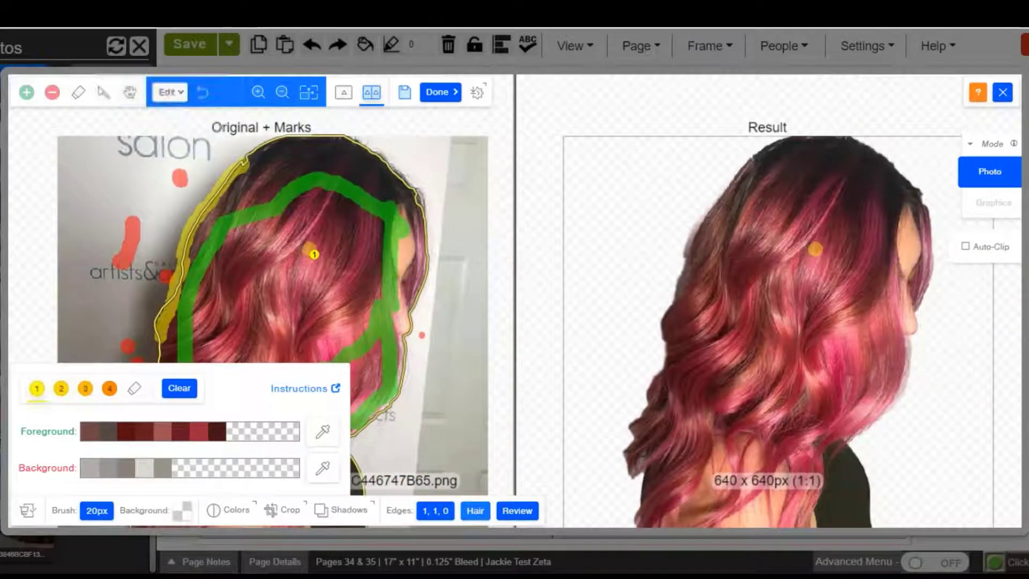
{"action": "scroll", "coordinate": [310, 251], "scroll_direction": "down", "scroll_amount": 1}
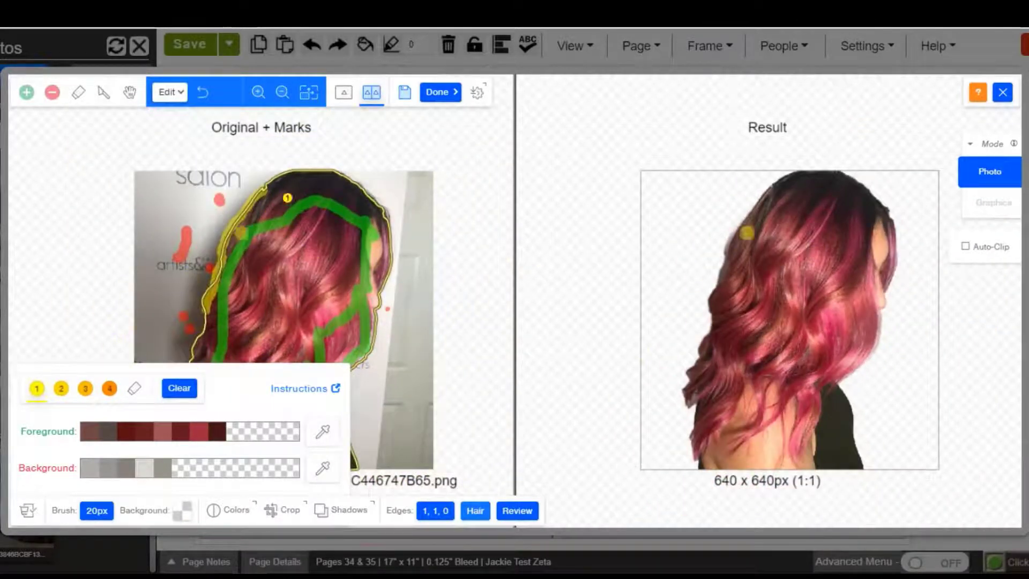
{"action": "mouse_move", "coordinate": [212, 300]}
{"action": "left_mouse_down"}
{"action": "mouse_move", "coordinate": [185, 370]}
{"action": "mouse_move", "coordinate": [185, 413]}
{"action": "left_mouse_up"}
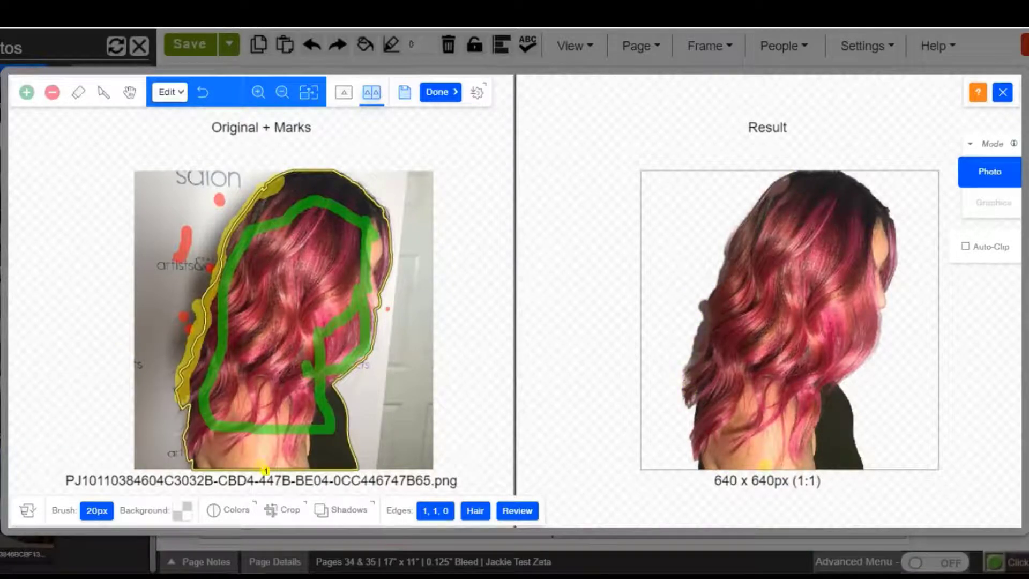
Add a red remove mark on the wall beside the lower-left hair.
{"action": "left_click", "coordinate": [52, 94]}
{"action": "left_click_drag", "start_coordinate": [185, 317], "coordinate": [193, 362]}
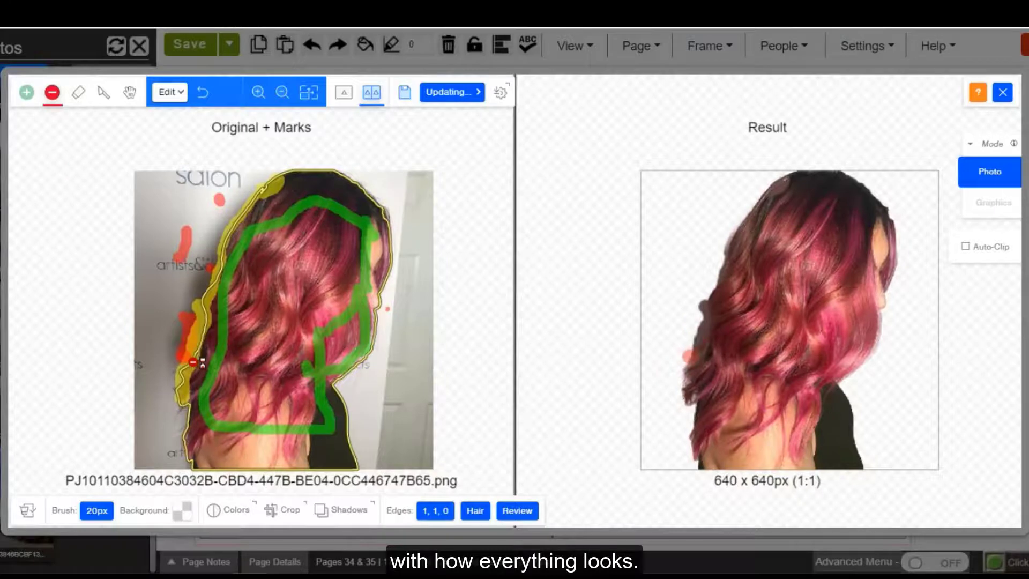
{"action": "scroll", "coordinate": [193, 362], "scroll_direction": "up", "scroll_amount": 2}
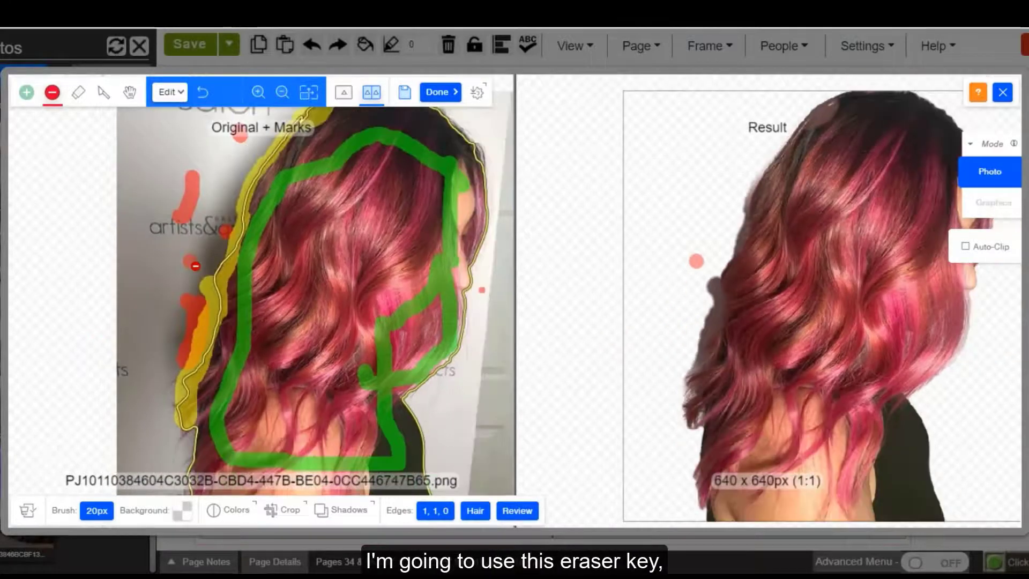
{"action": "scroll", "coordinate": [195, 265], "scroll_direction": "down", "scroll_amount": 2}
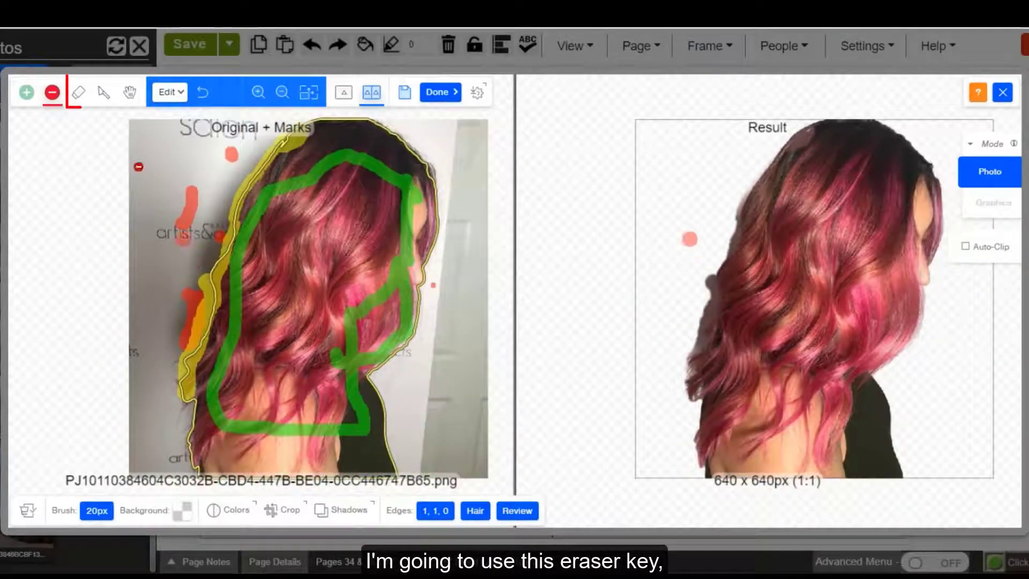
Erase the red removal marks left of the hair and the stray marks near the lower hair.
{"action": "left_click", "coordinate": [80, 102]}
{"action": "mouse_move", "coordinate": [189, 309]}
{"action": "left_mouse_down"}
{"action": "mouse_move", "coordinate": [191, 349]}
{"action": "mouse_move", "coordinate": [187, 295]}
{"action": "left_mouse_up"}
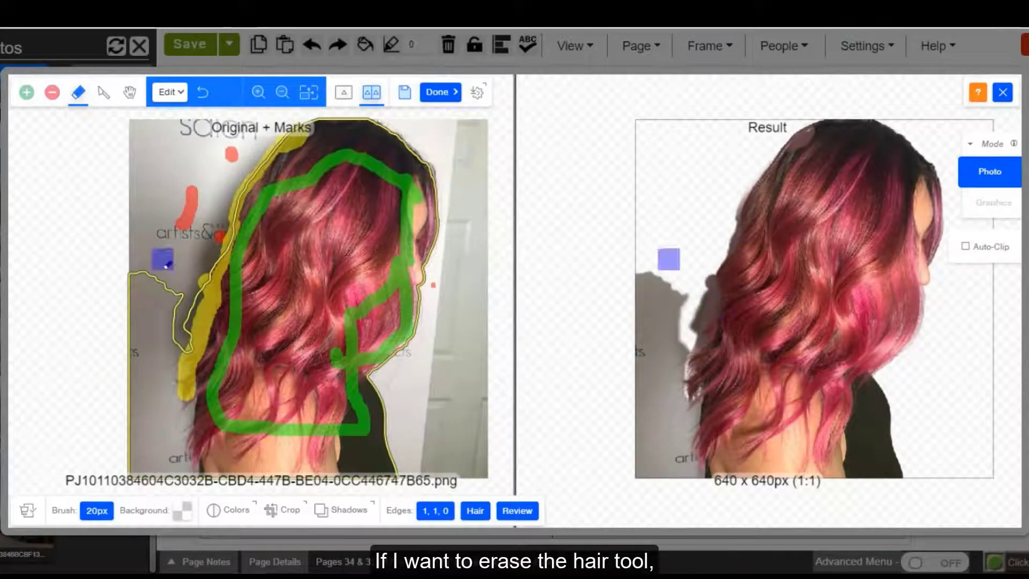
{"action": "left_click_drag", "start_coordinate": [181, 388], "coordinate": [206, 387]}
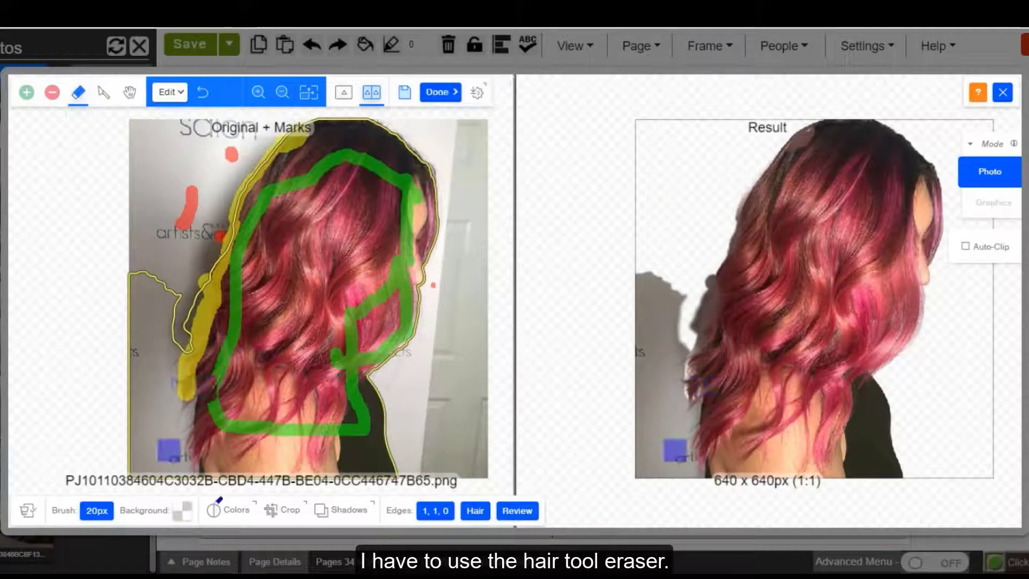
Erase the yellow hair-edge marks along the lower-left hair, including a stray mark.
{"action": "left_click", "coordinate": [472, 511]}
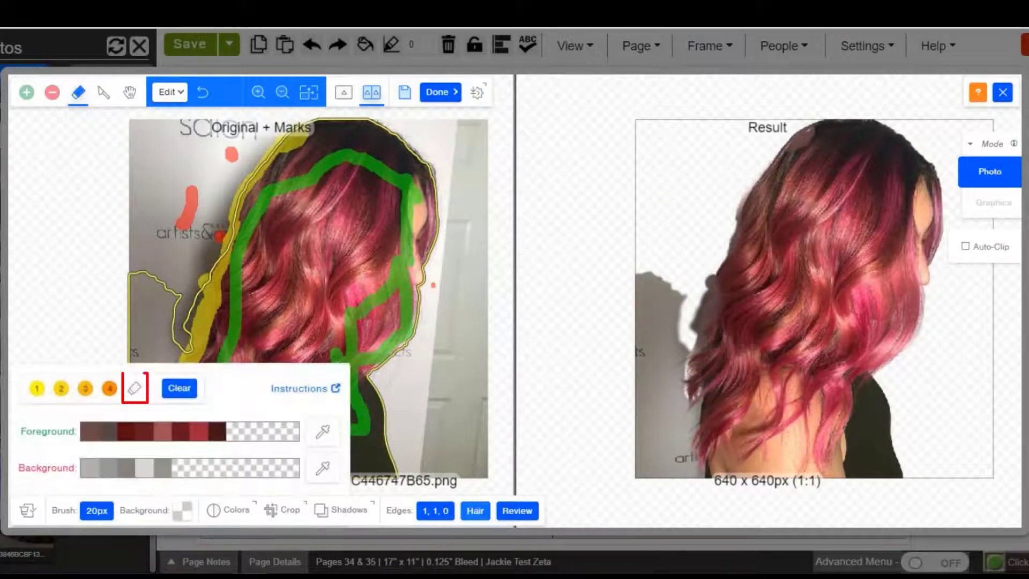
{"action": "left_click", "coordinate": [135, 388]}
{"action": "left_click_drag", "start_coordinate": [208, 307], "coordinate": [202, 337]}
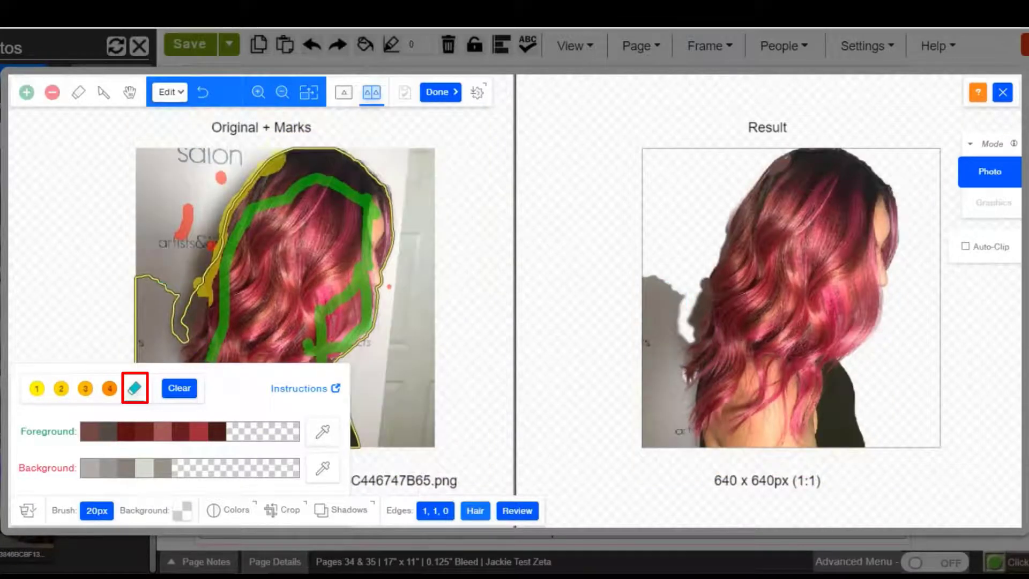
{"action": "left_click", "coordinate": [474, 512]}
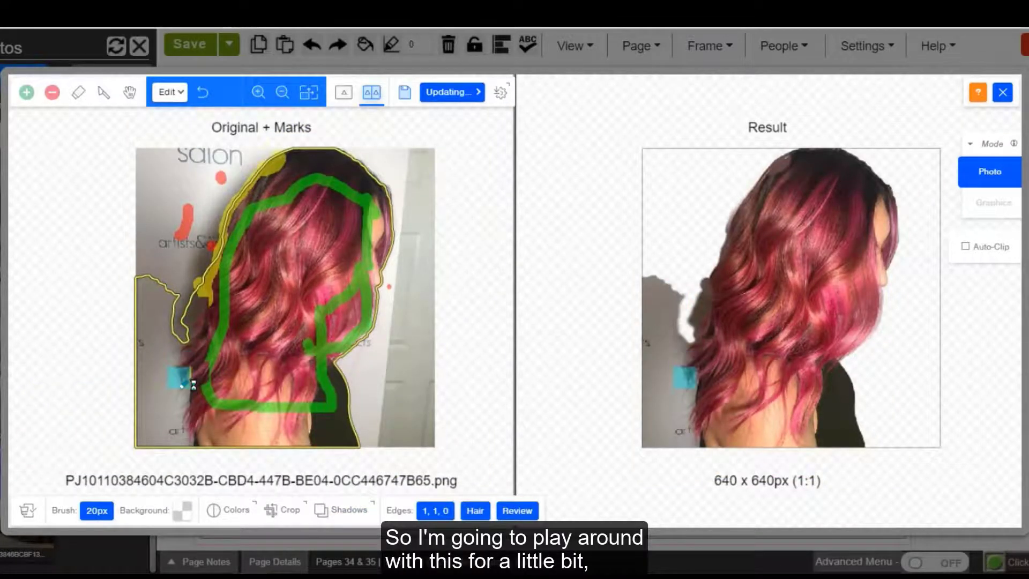
{"action": "left_click", "coordinate": [184, 370]}
{"action": "scroll", "coordinate": [119, 372], "scroll_direction": "up", "scroll_amount": 2}
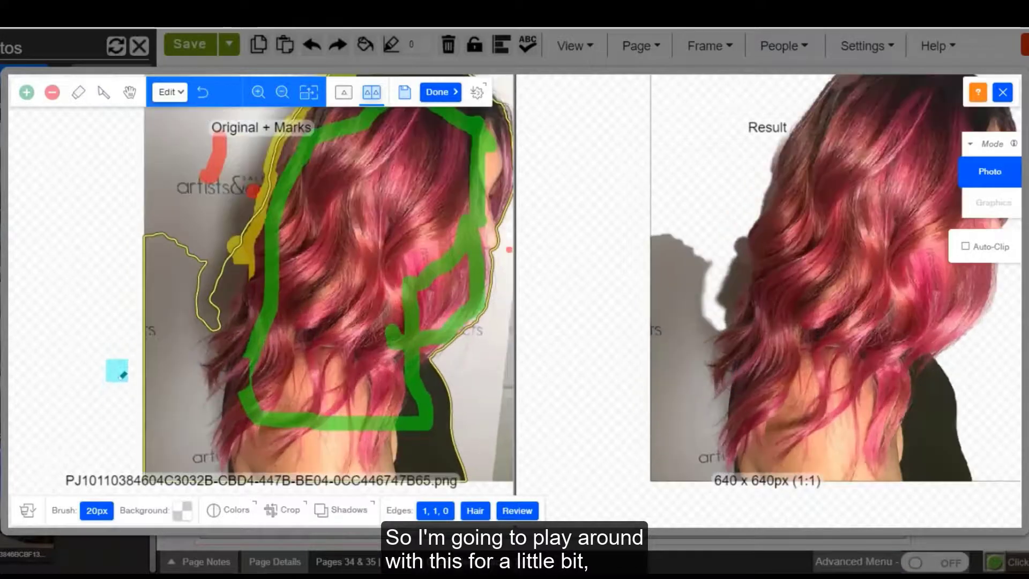
{"action": "scroll", "coordinate": [186, 347], "scroll_direction": "down", "scroll_amount": 1}
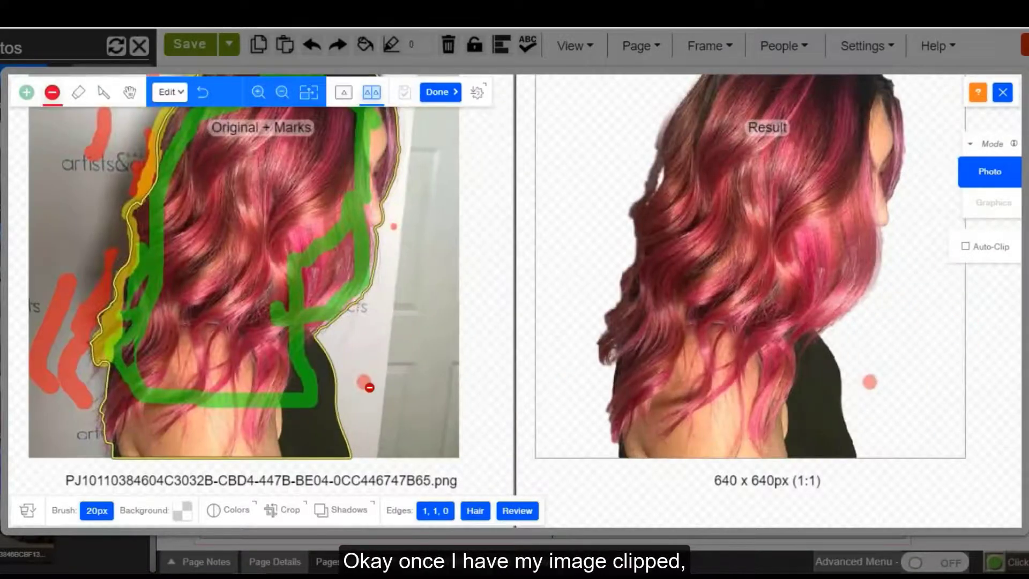
Click Done on the clipping so the result generates and the editor closes.
{"action": "scroll", "coordinate": [663, 321], "scroll_direction": "down", "scroll_amount": 3}
{"action": "key", "text": "h"}
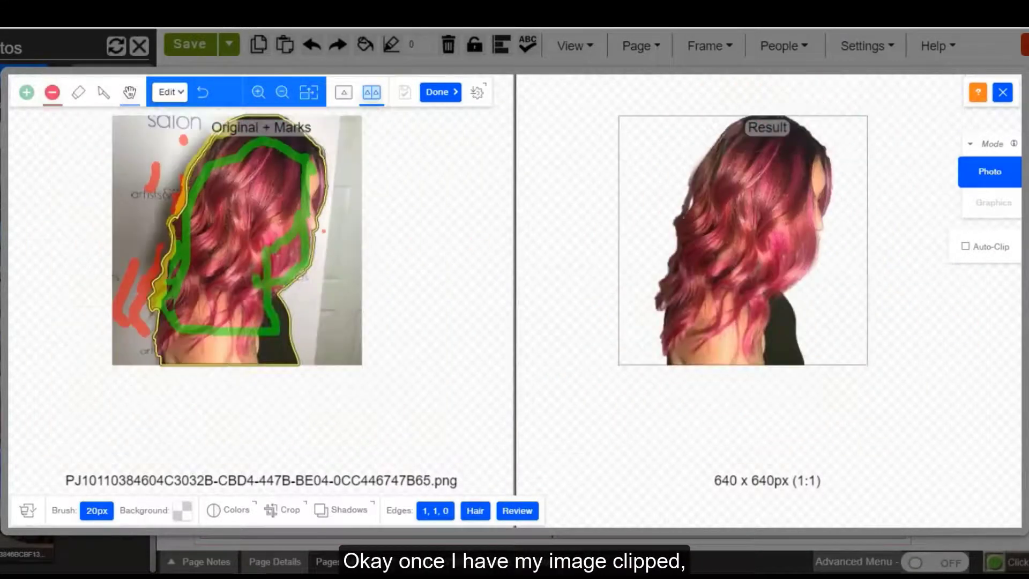
{"action": "key", "text": "r"}
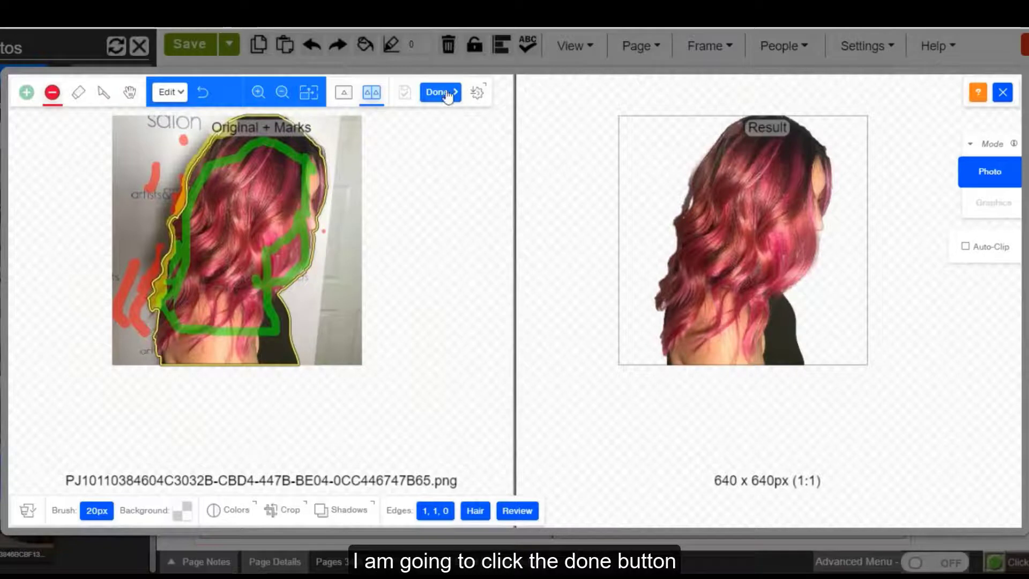
{"action": "key", "text": "h"}
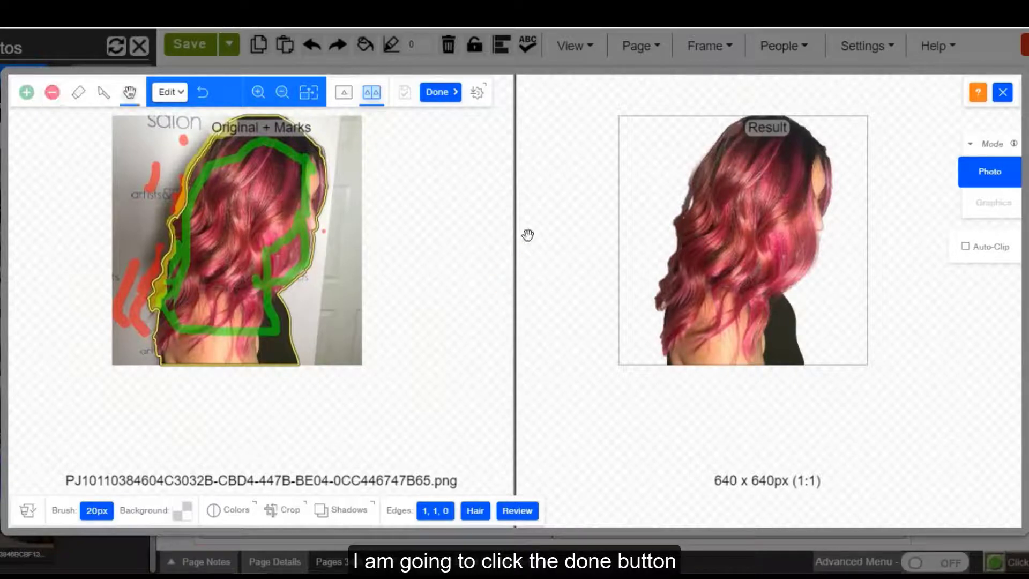
{"action": "key", "text": "r"}
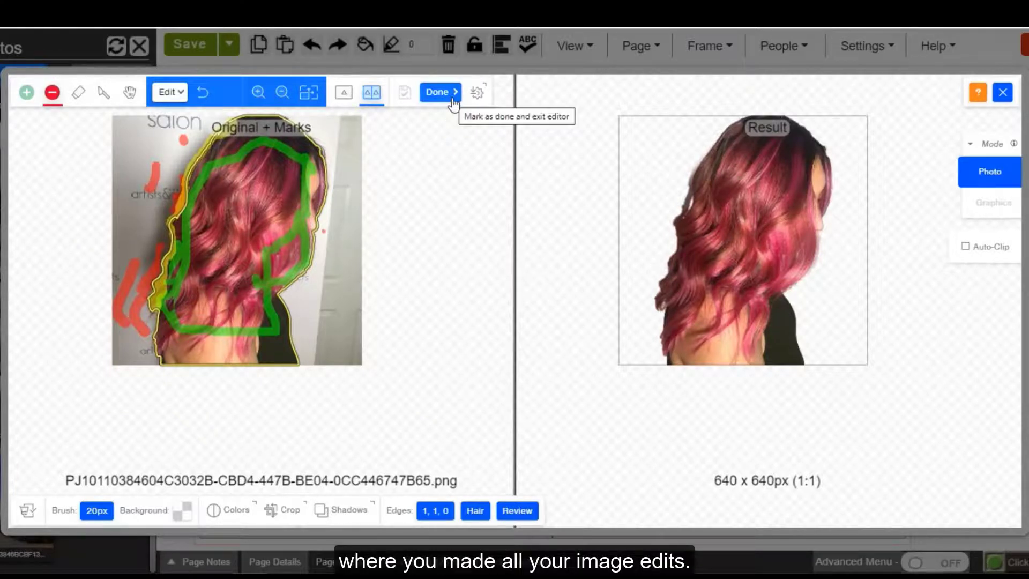
{"action": "left_click", "coordinate": [437, 92]}
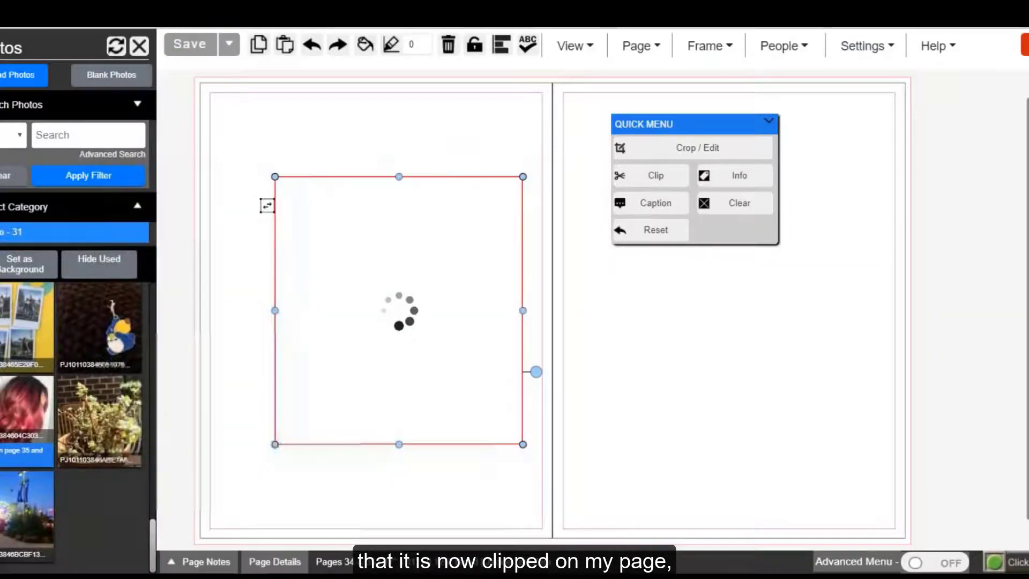
Move the clipped cutout up and left, shrink it, and close the Photos panel.
{"action": "left_click_drag", "start_coordinate": [446, 302], "coordinate": [390, 237]}
{"action": "left_click_drag", "start_coordinate": [467, 380], "coordinate": [376, 276]}
{"action": "left_click_drag", "start_coordinate": [310, 174], "coordinate": [367, 191]}
{"action": "left_click", "coordinate": [139, 46]}
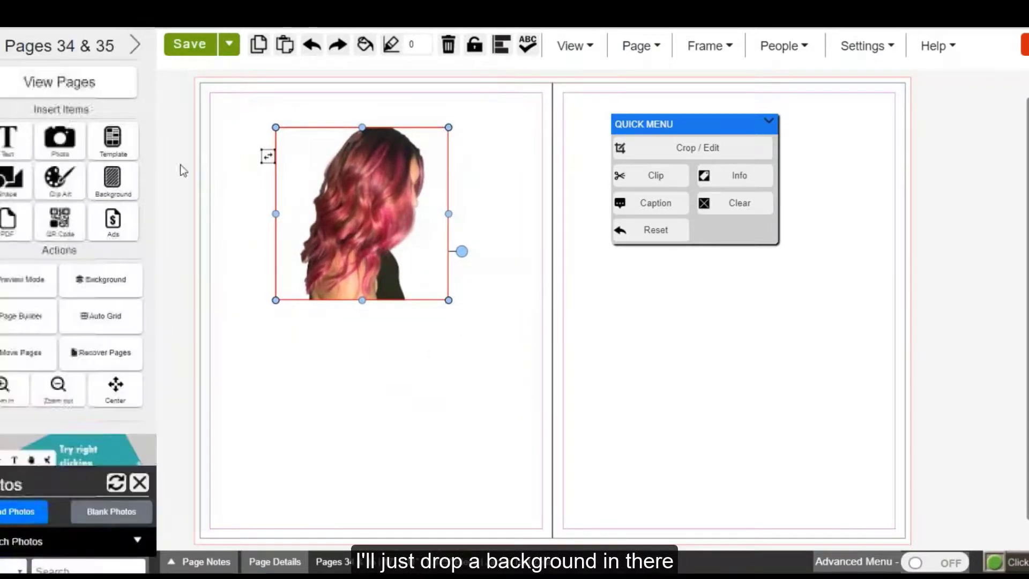
Apply the pink watercolour Storybook 04D background to the page spread.
{"action": "left_click", "coordinate": [111, 177]}
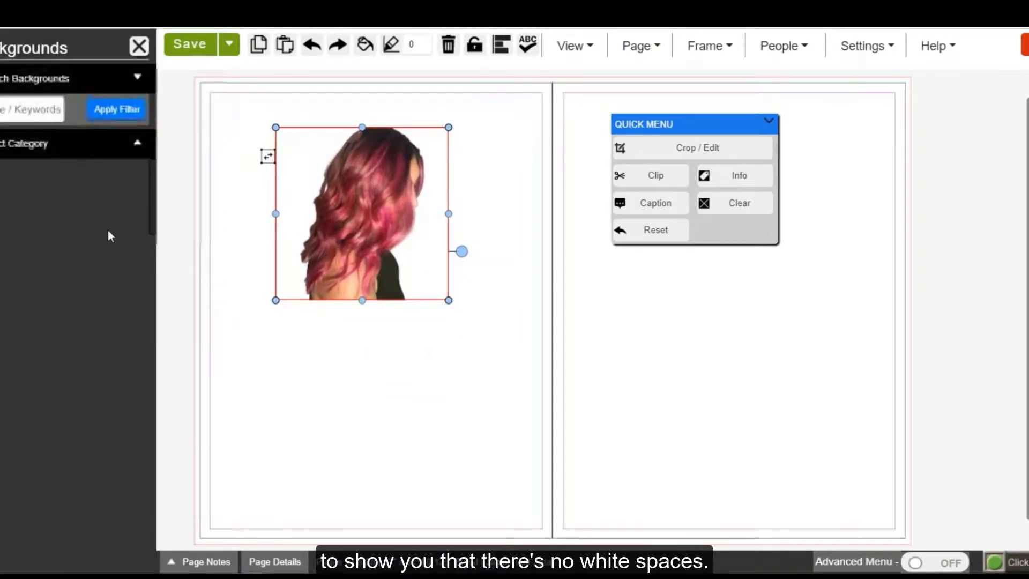
{"action": "left_click", "coordinate": [87, 214]}
{"action": "left_click", "coordinate": [70, 294]}
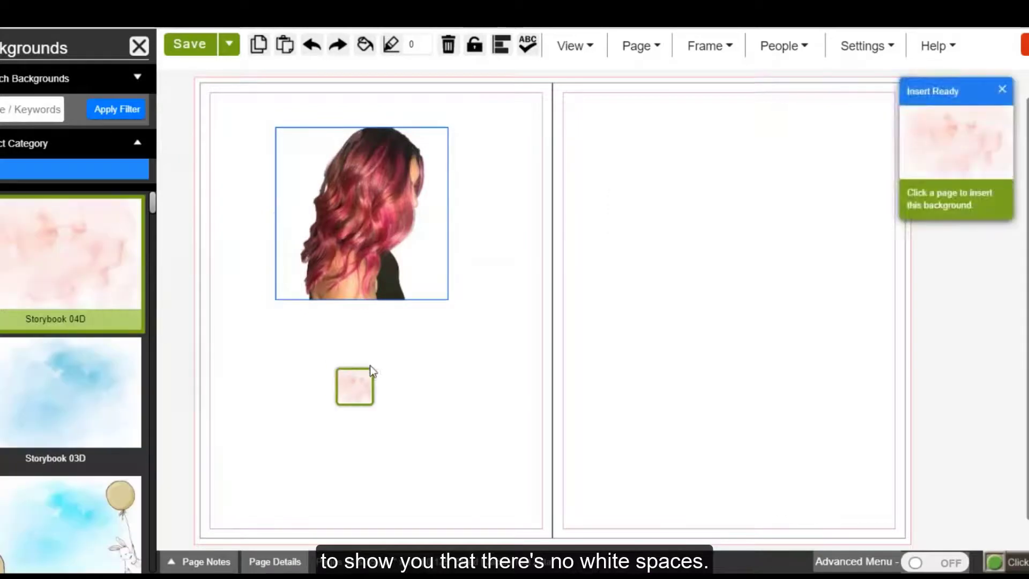
{"action": "left_click", "coordinate": [382, 370]}
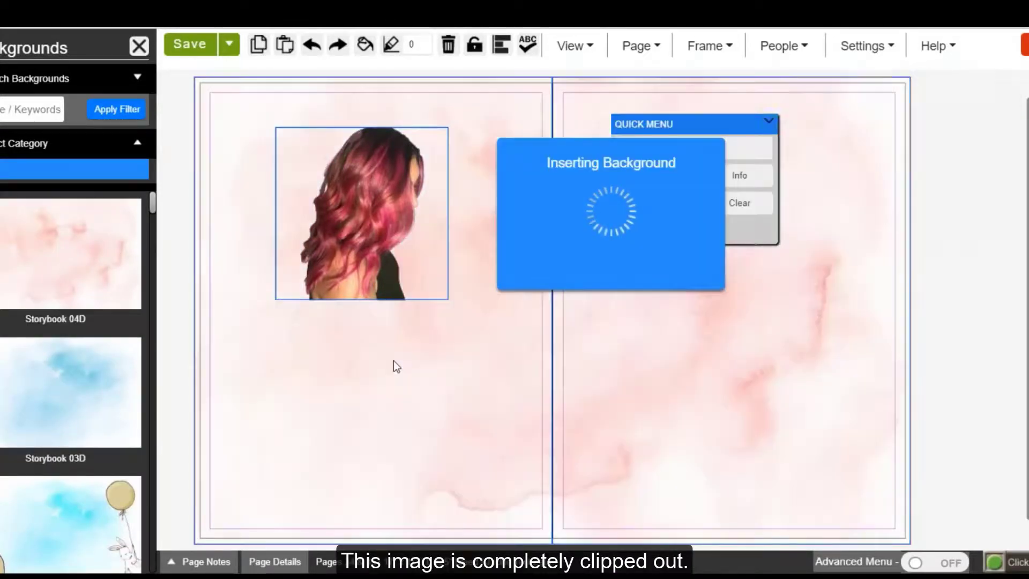
Reposition the clipped hair photo near the top-left of the left page.
{"action": "left_click_drag", "start_coordinate": [371, 173], "coordinate": [298, 142]}
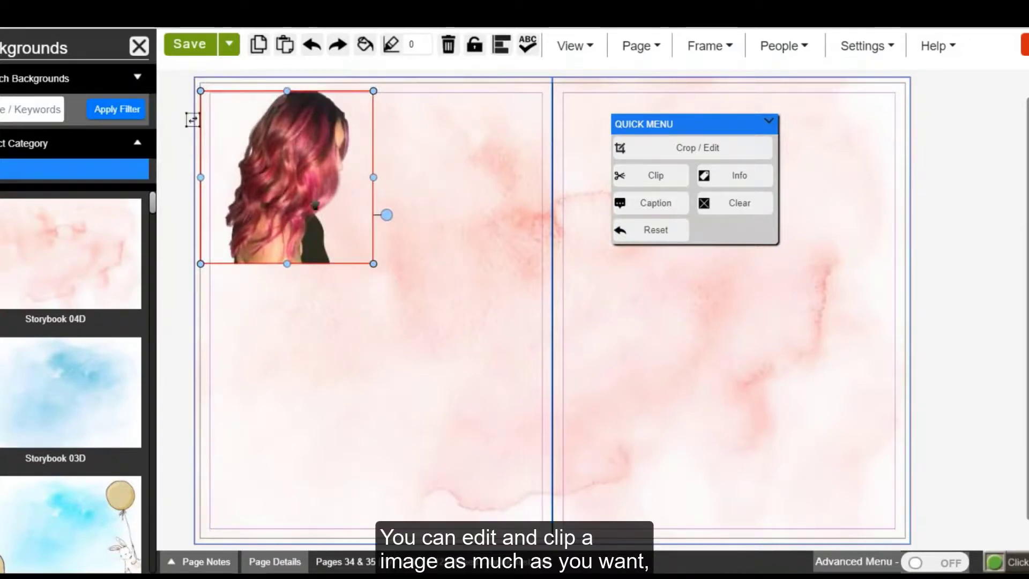
{"action": "mouse_move", "coordinate": [315, 206]}
{"action": "left_mouse_down"}
{"action": "mouse_move", "coordinate": [419, 349]}
{"action": "mouse_move", "coordinate": [460, 464]}
{"action": "mouse_move", "coordinate": [368, 462]}
{"action": "mouse_move", "coordinate": [353, 439]}
{"action": "mouse_move", "coordinate": [308, 194]}
{"action": "left_mouse_up"}
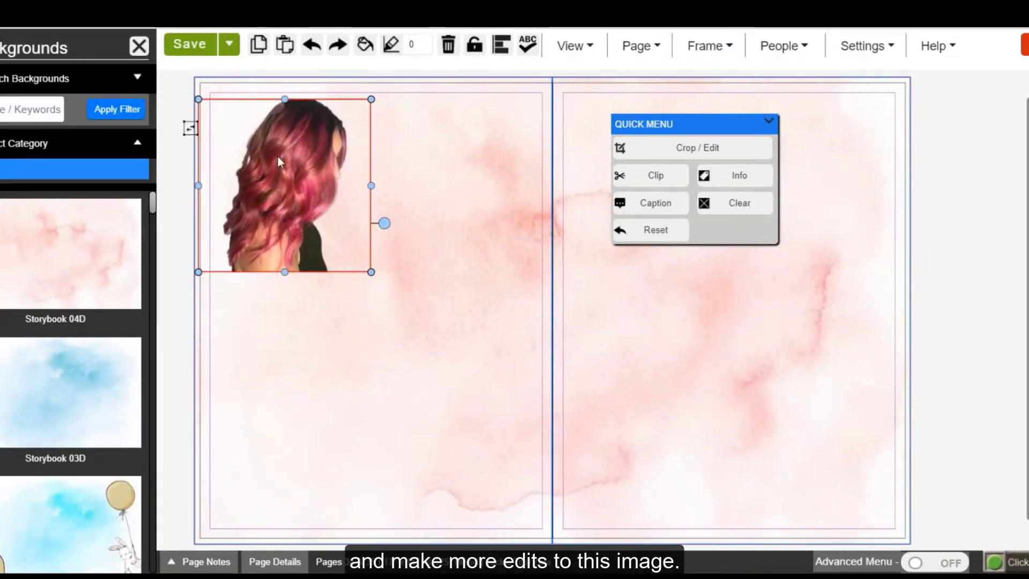
{"action": "scroll", "coordinate": [309, 171], "scroll_direction": "up", "scroll_amount": 1}
{"action": "left_click_drag", "start_coordinate": [308, 182], "coordinate": [325, 178]}
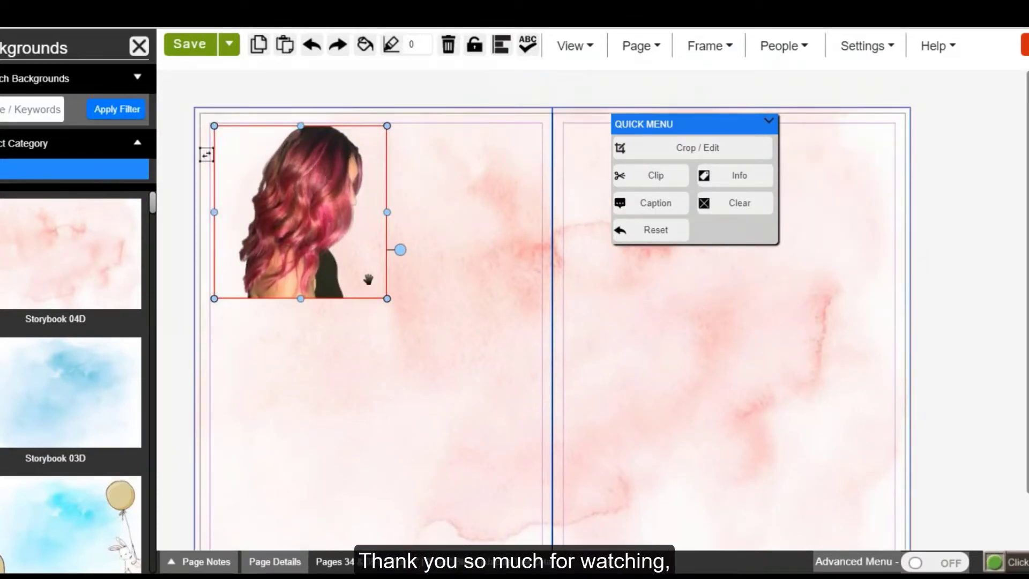